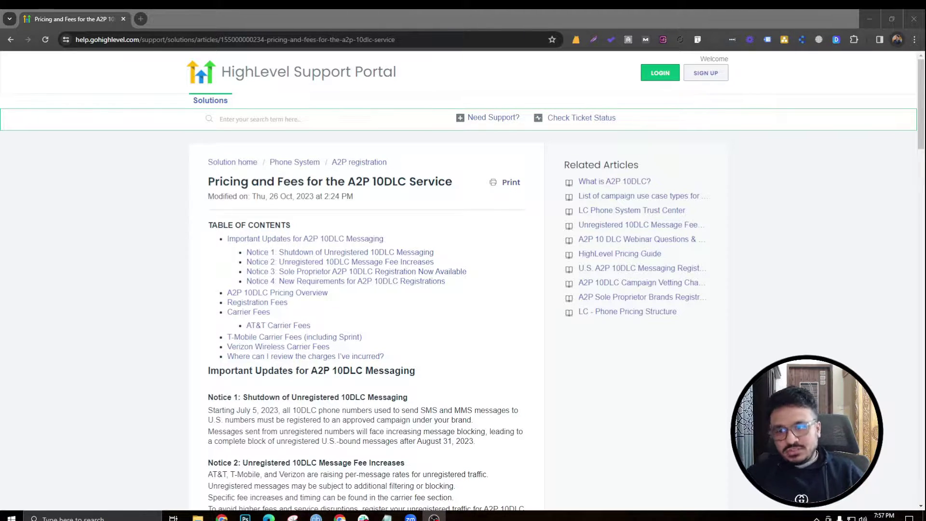
Step: Jump to the article's Registration Fees section and scroll through the fee tables
left_click(261, 303)
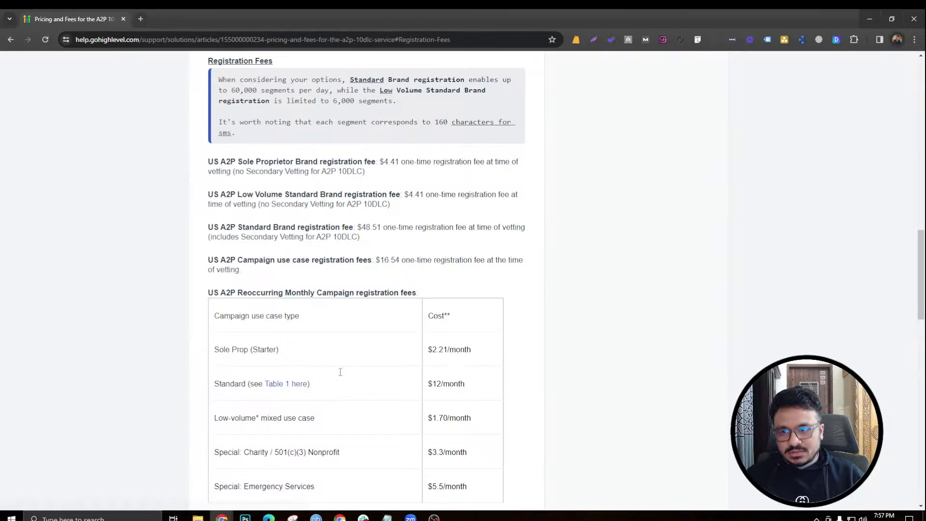
scroll(359, 361, "up", 2)
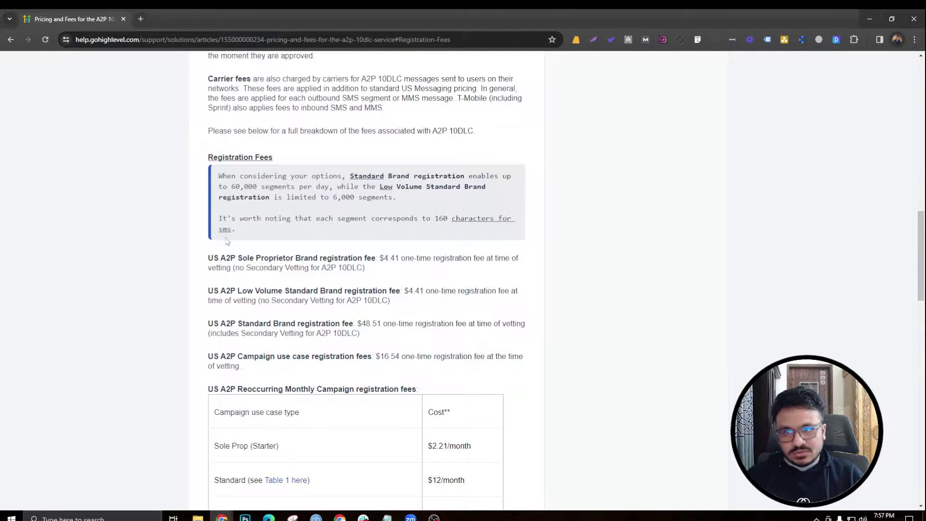
scroll(227, 241, "up", 3)
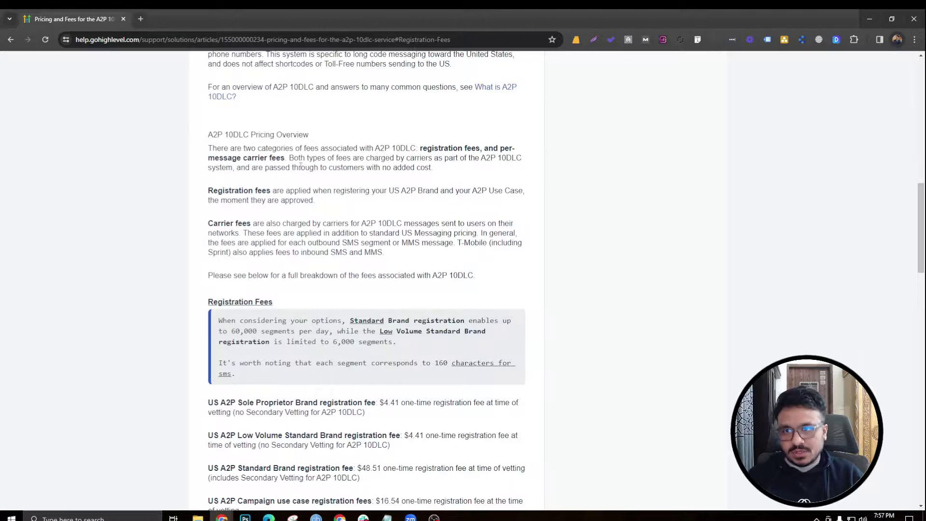
scroll(227, 135, "down", 1)
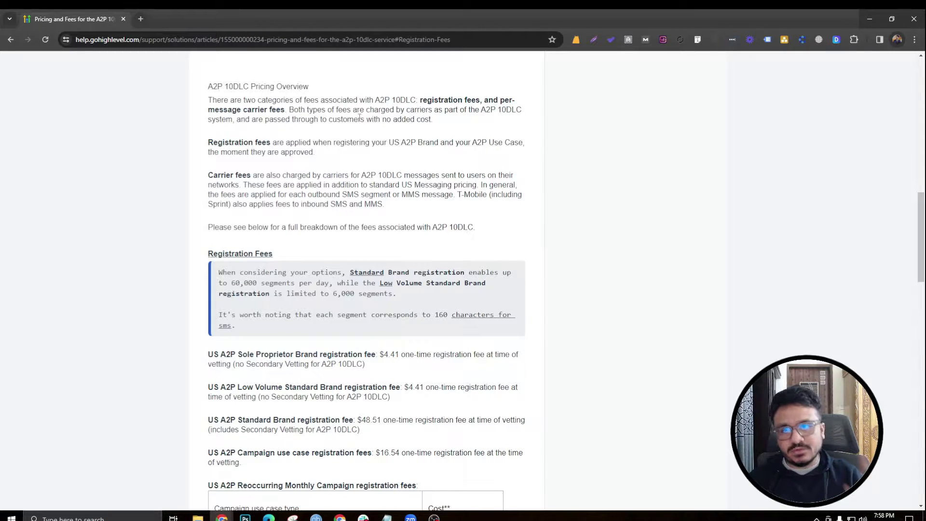
scroll(359, 117, "down", 3)
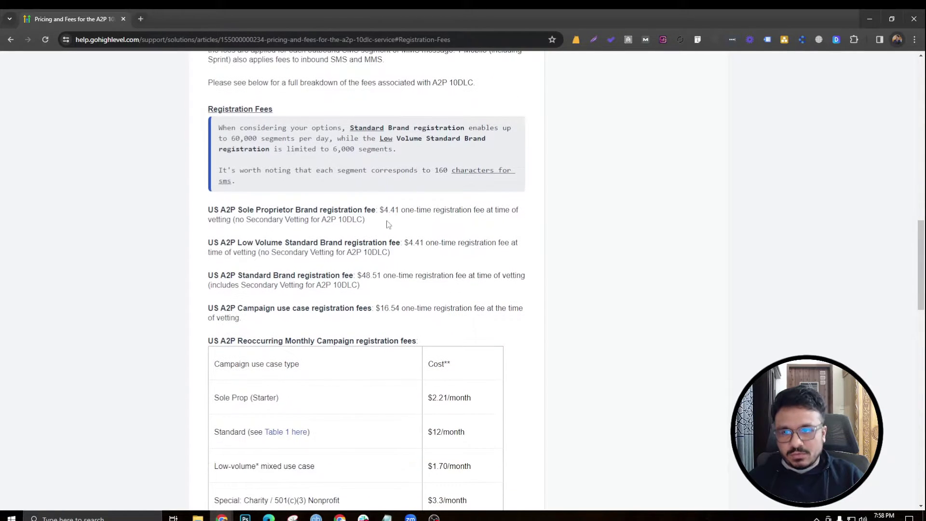
Step: Highlight the $4.41 one-time registration fee text, then clear the highlight
left_click_drag(380, 210, 441, 213)
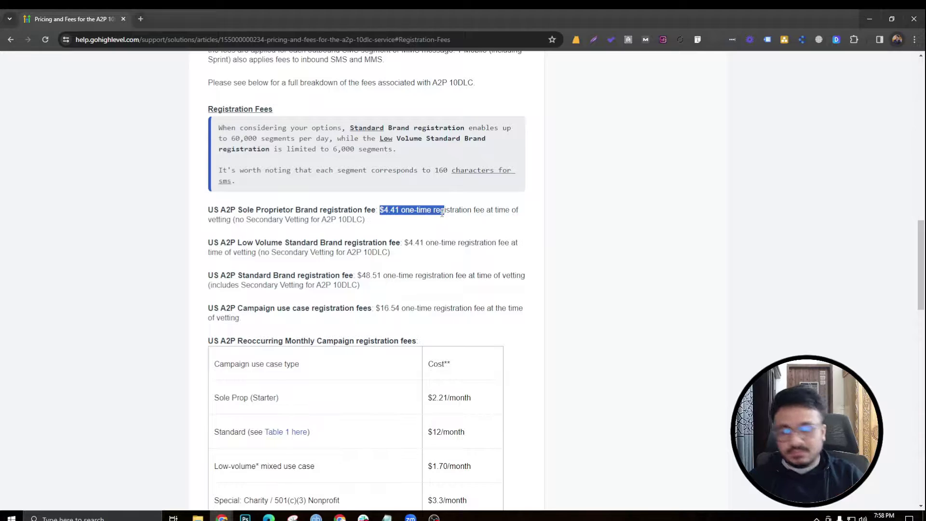
left_click(392, 210)
left_click_drag(380, 211, 422, 212)
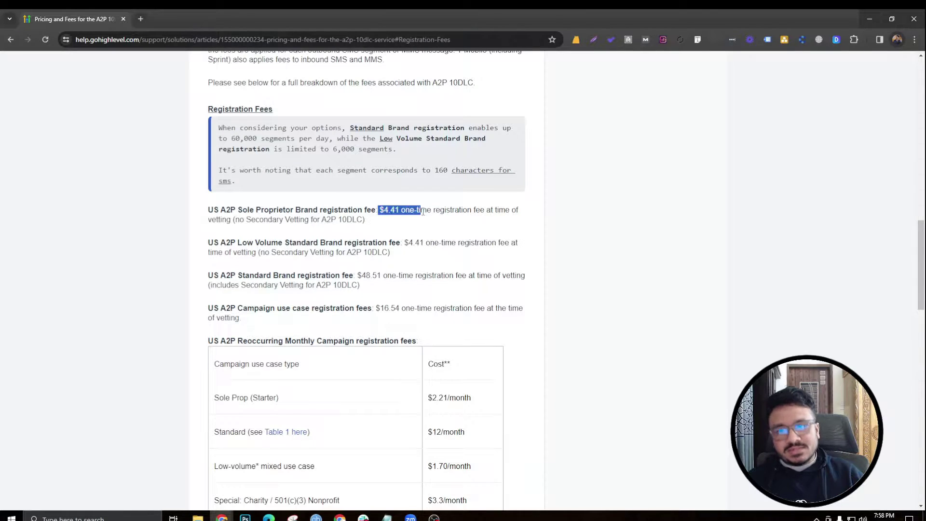
left_click(365, 247)
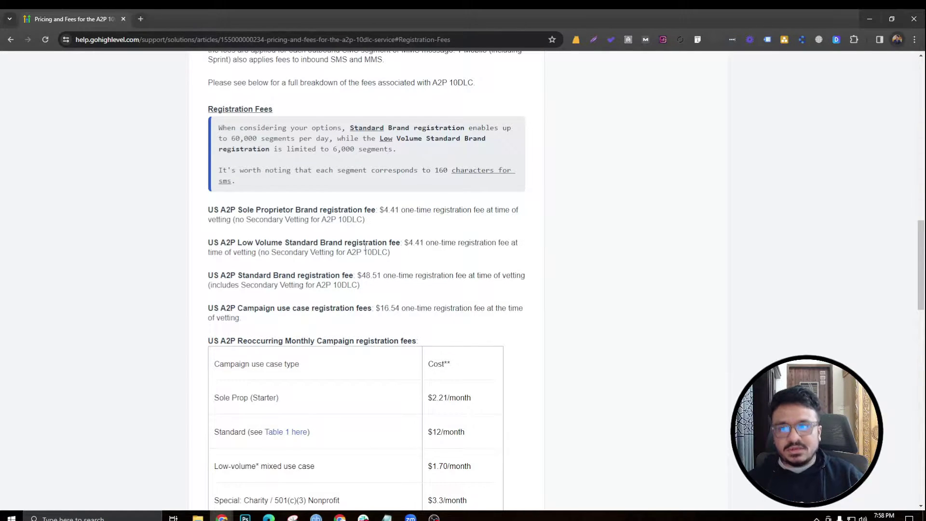
Step: Scroll past the monthly campaign fees and back up to the top of the article
scroll(386, 251, "down", 3)
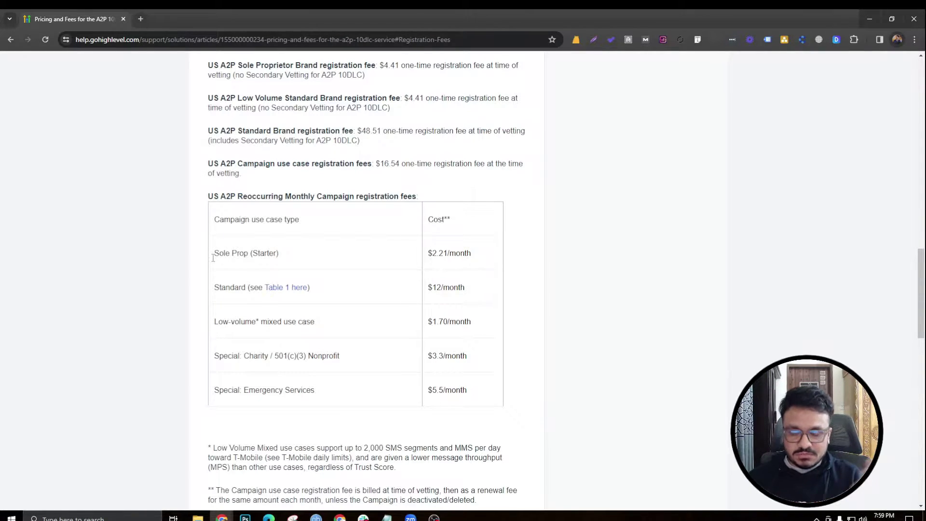
scroll(233, 183, "up", 8)
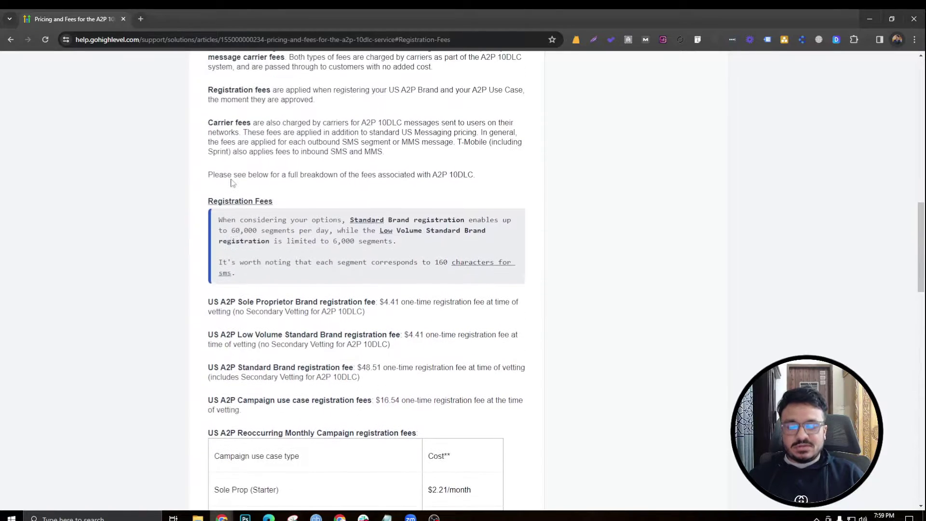
scroll(231, 182, "up", 13)
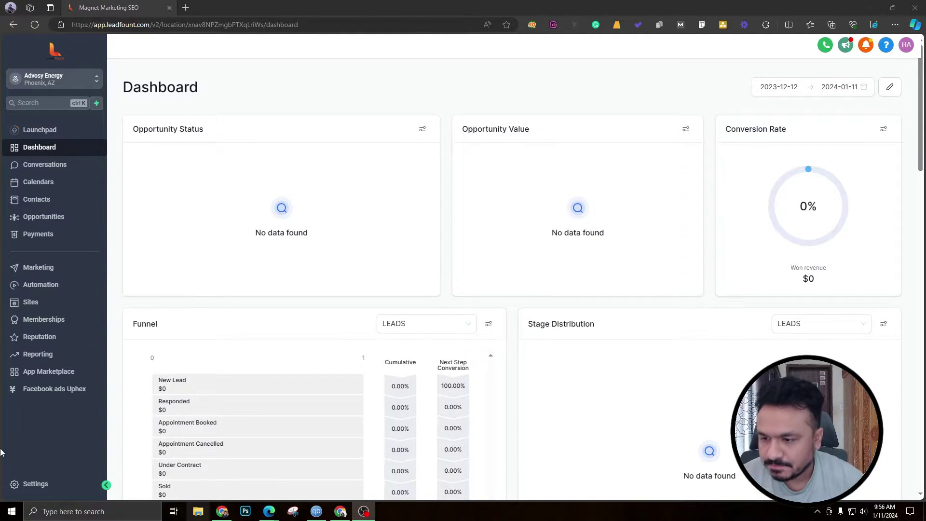
Step: Go to Settings > Phone Numbers to see the two managed numbers and the A2P warning
left_click(65, 481)
scroll(49, 448, "down", 1)
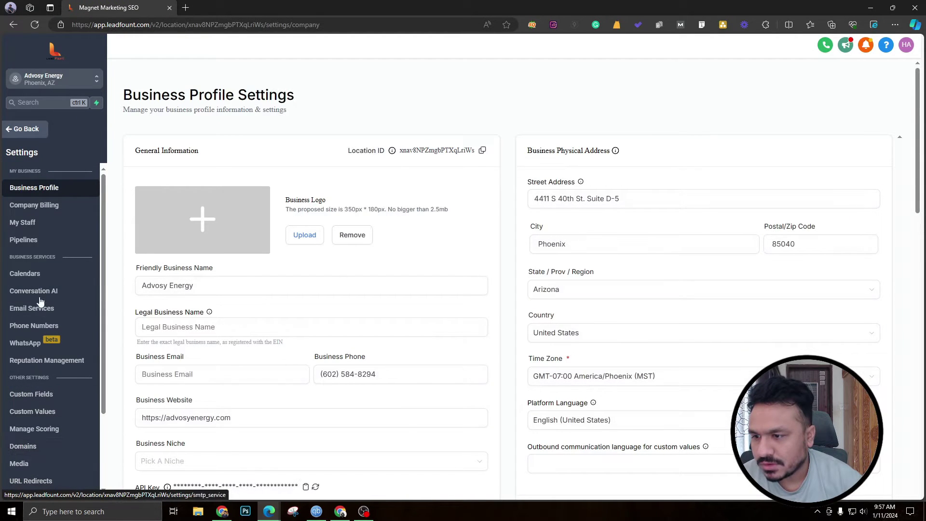
left_click(41, 328)
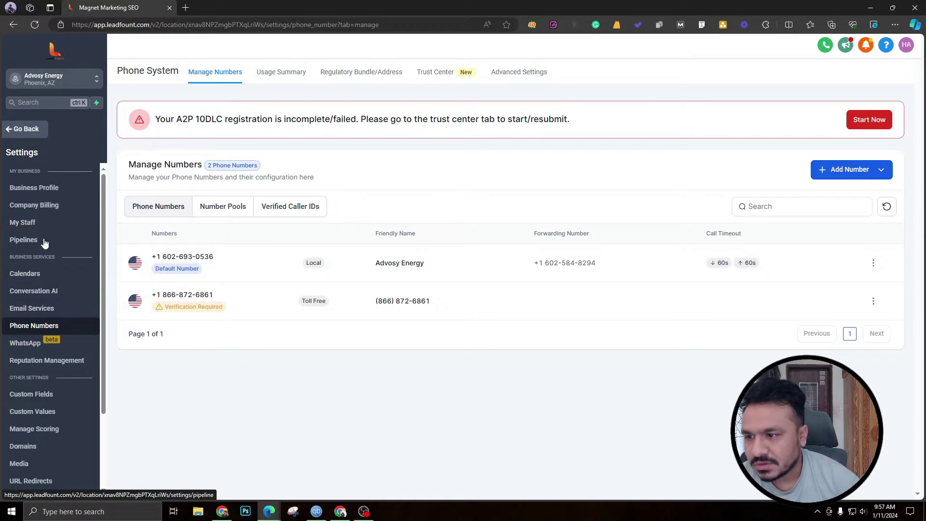
Step: Open Business Profile and review the legal name Advosy Energy, business email and Home Services niche
left_click(37, 188)
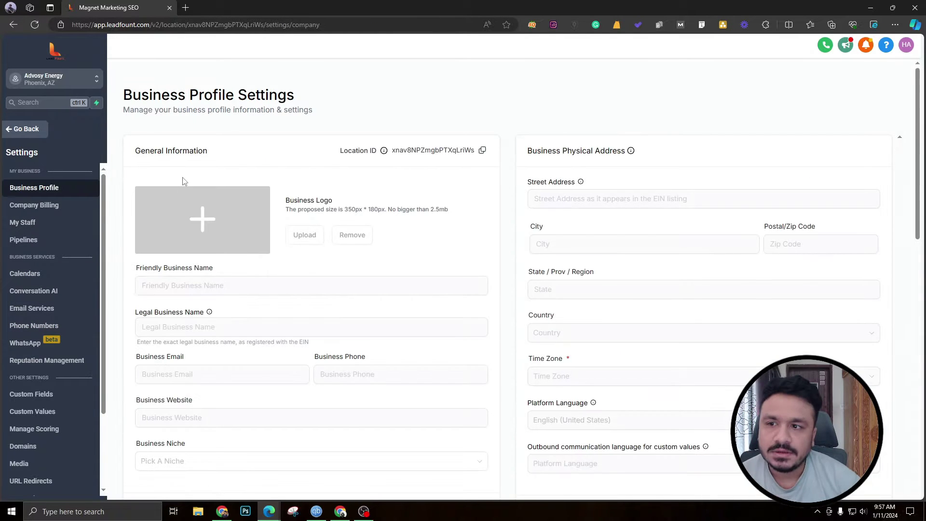
scroll(325, 233, "down", 2)
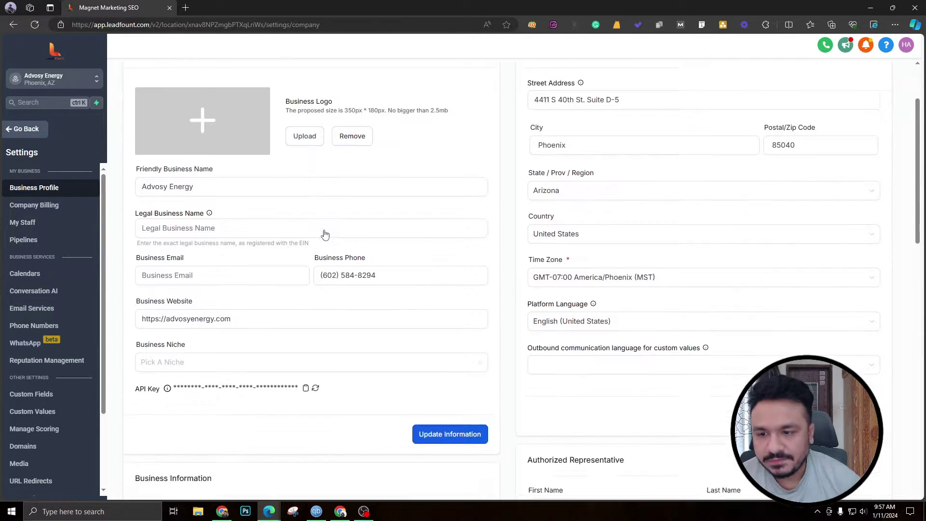
scroll(325, 234, "down", 10)
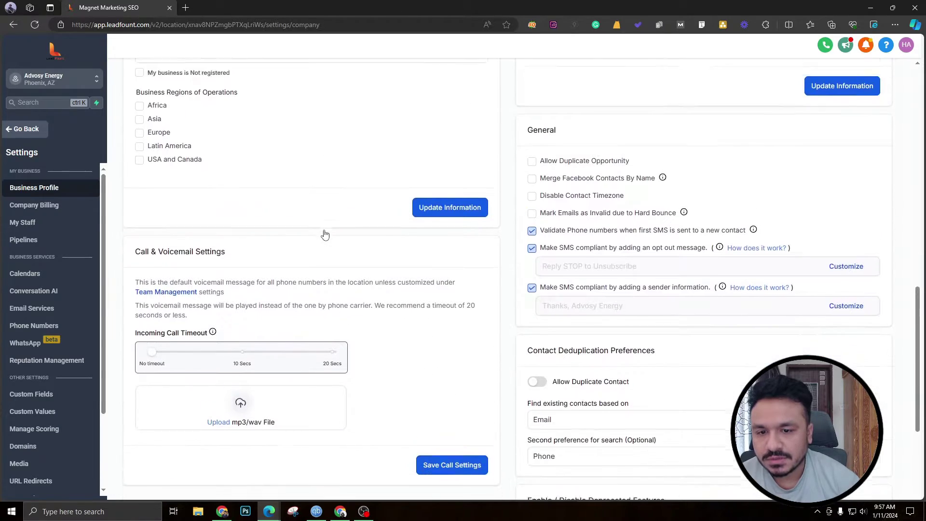
scroll(324, 233, "down", 2)
scroll(322, 232, "up", 15)
scroll(366, 237, "down", 5)
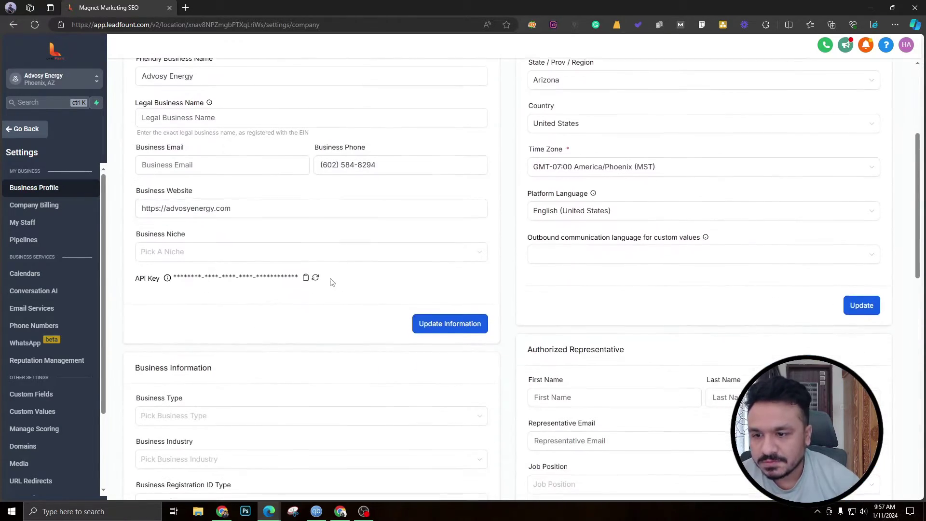
scroll(309, 299, "down", 7)
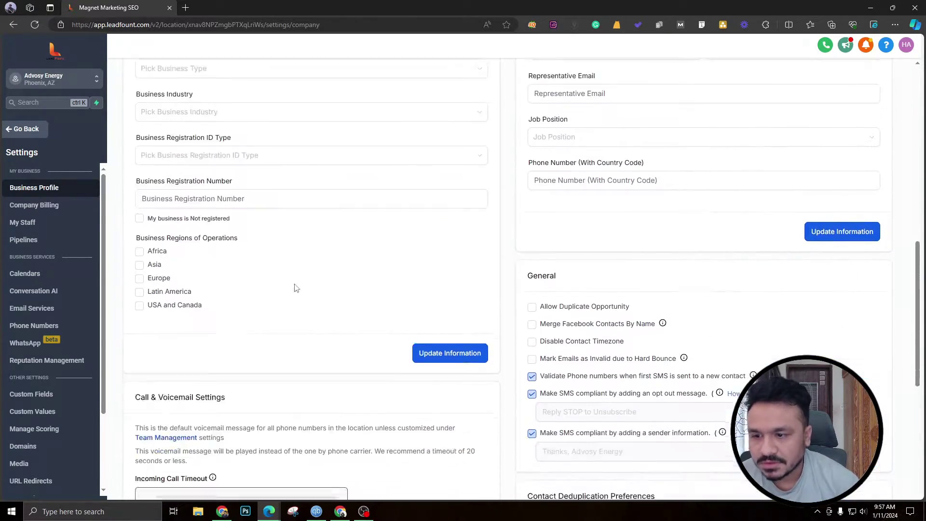
scroll(294, 284, "up", 12)
scroll(291, 275, "down", 7)
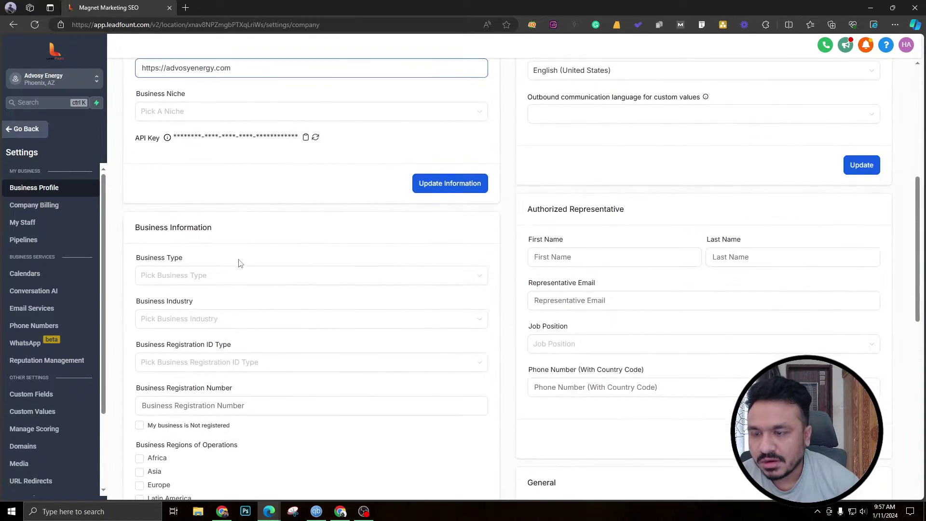
scroll(229, 256, "up", 7)
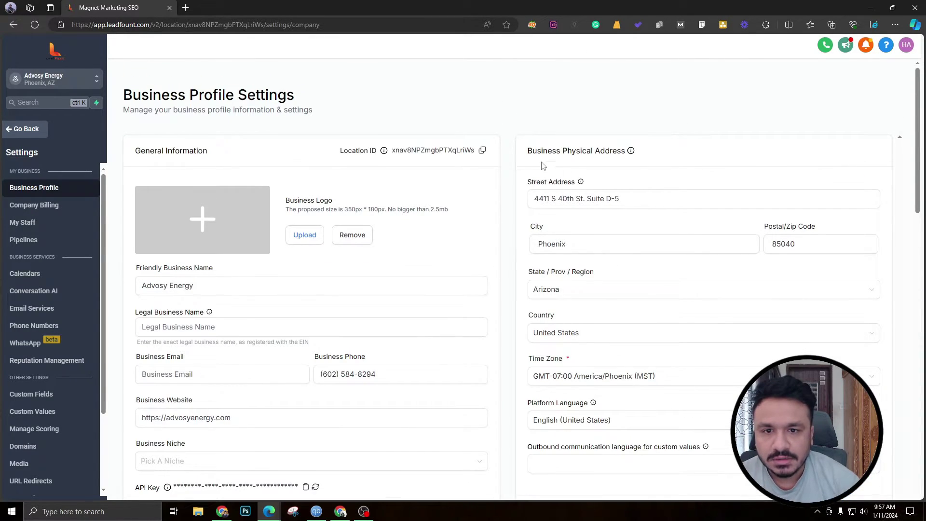
scroll(543, 165, "down", 8)
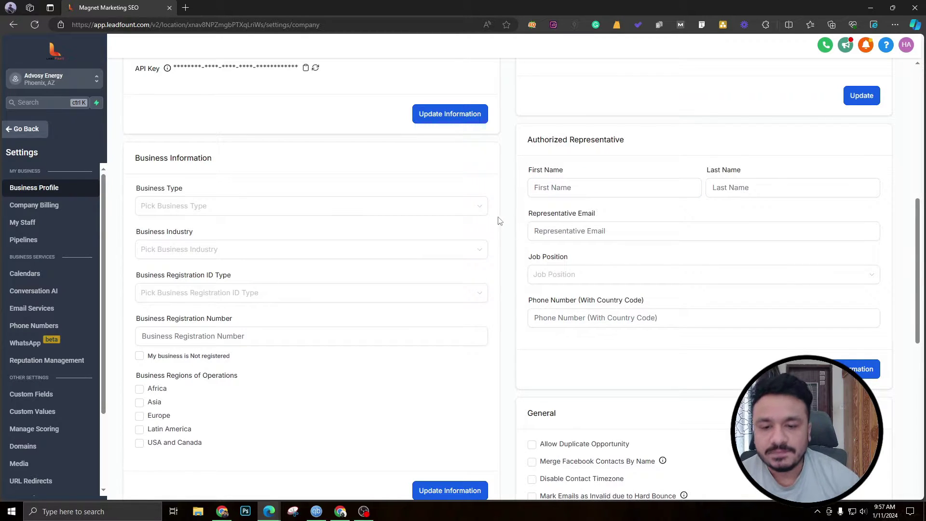
scroll(497, 227, "down", 8)
scroll(489, 234, "up", 15)
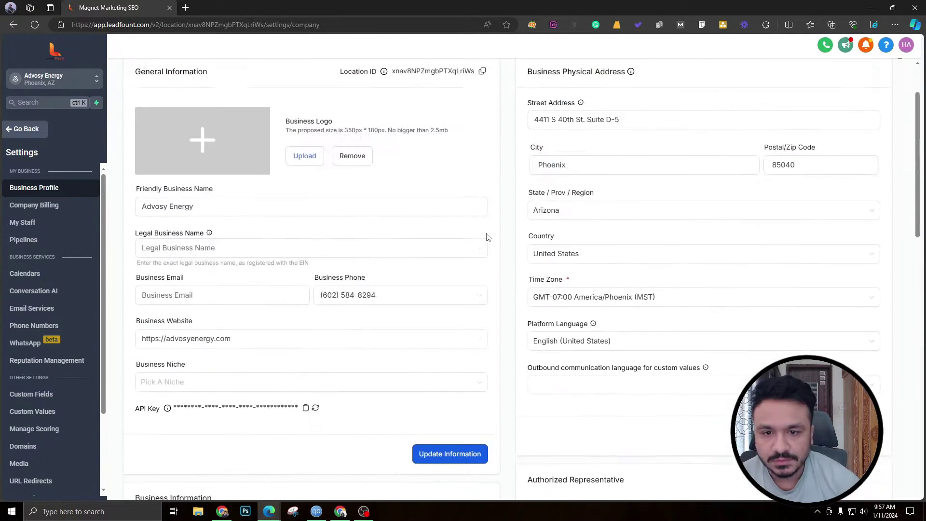
scroll(487, 236, "up", 2)
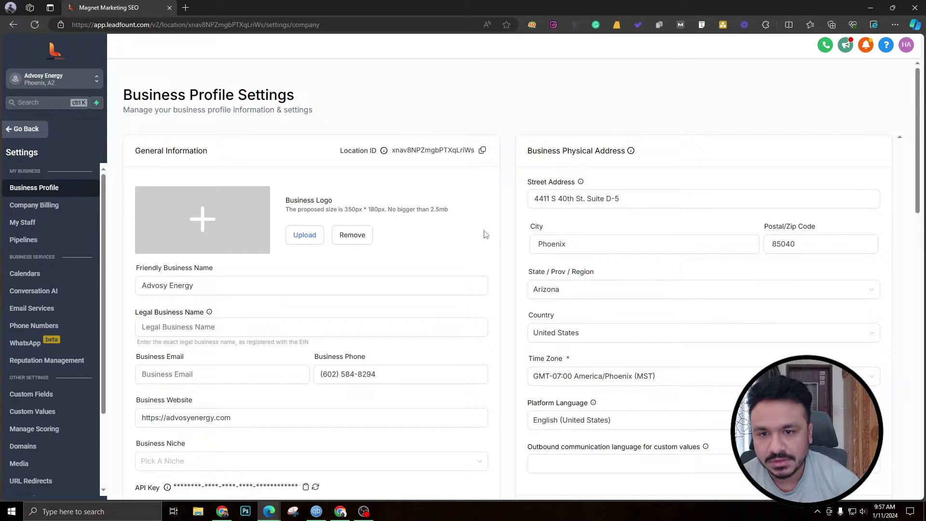
scroll(480, 236, "down", 8)
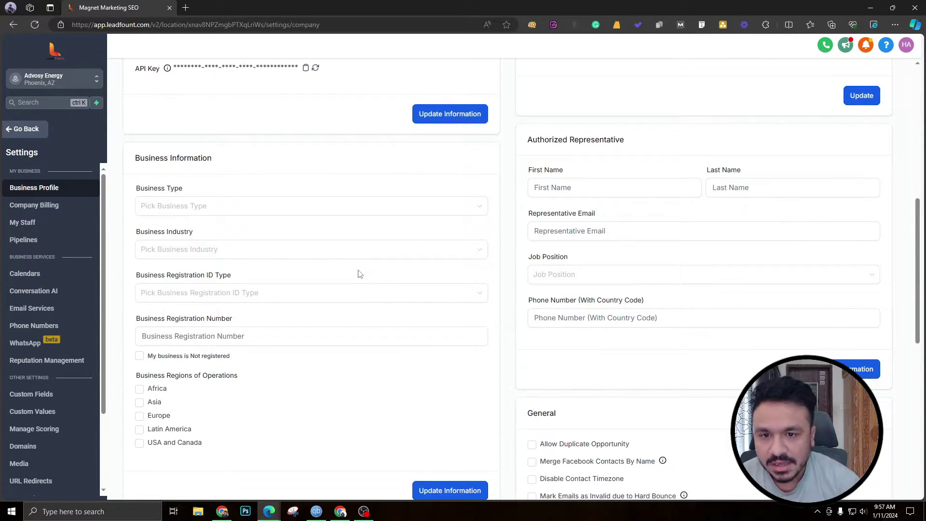
scroll(356, 273, "up", 1)
scroll(371, 278, "up", 5)
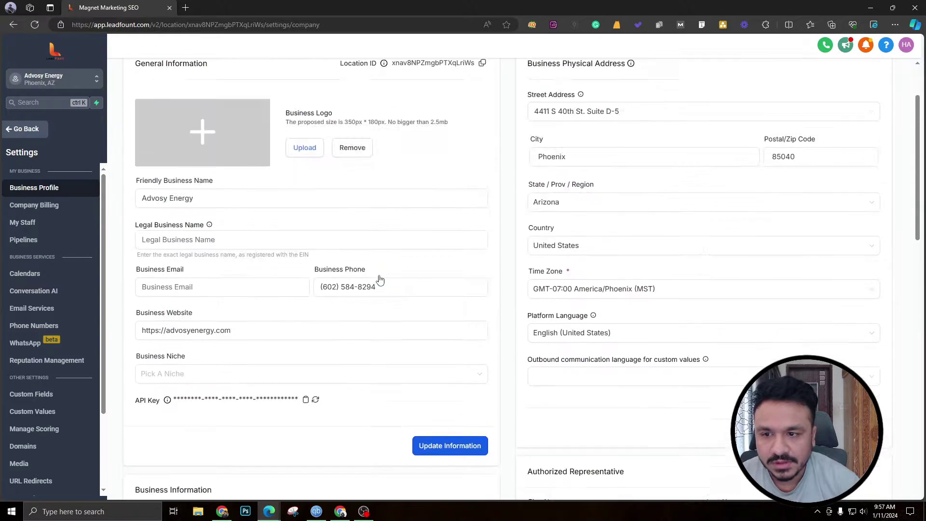
scroll(380, 279, "up", 2)
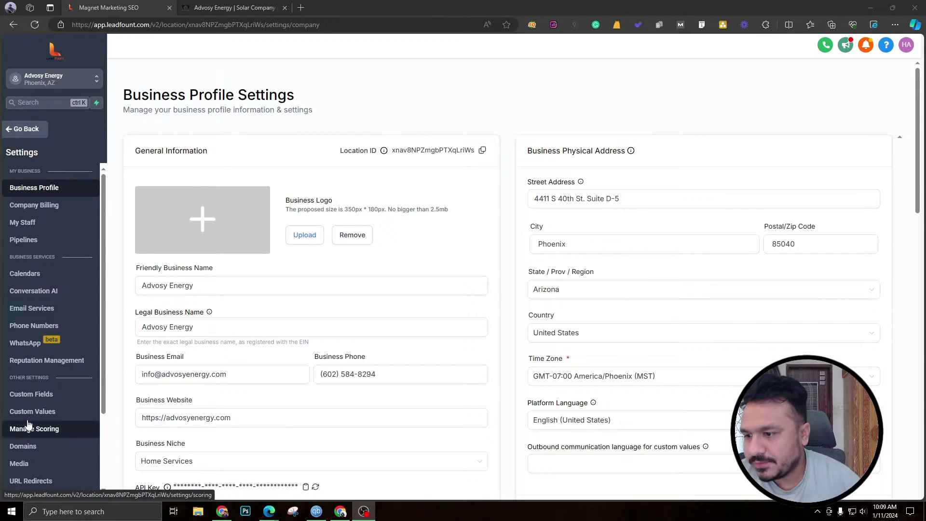
Step: Start the A2P 10DLC registration from the Trust Center wizard on the Phone Numbers page
left_click(31, 326)
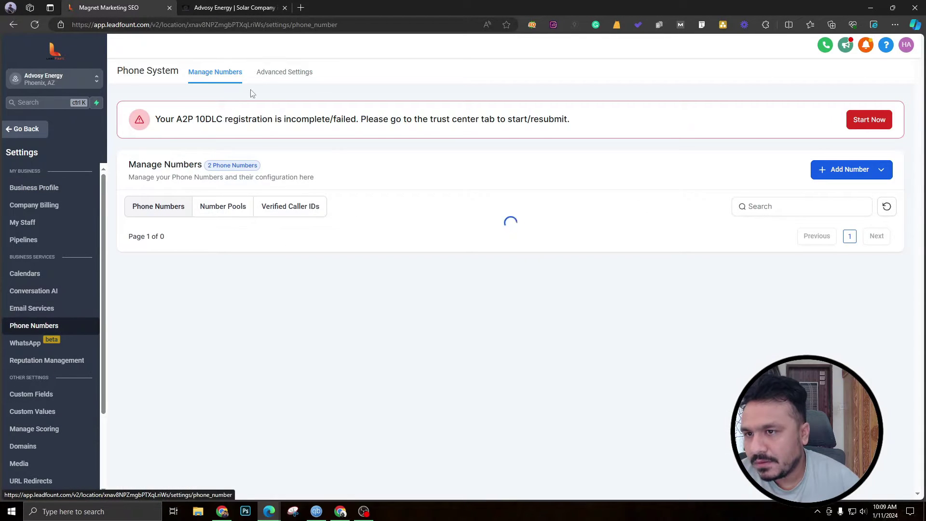
left_click(852, 129)
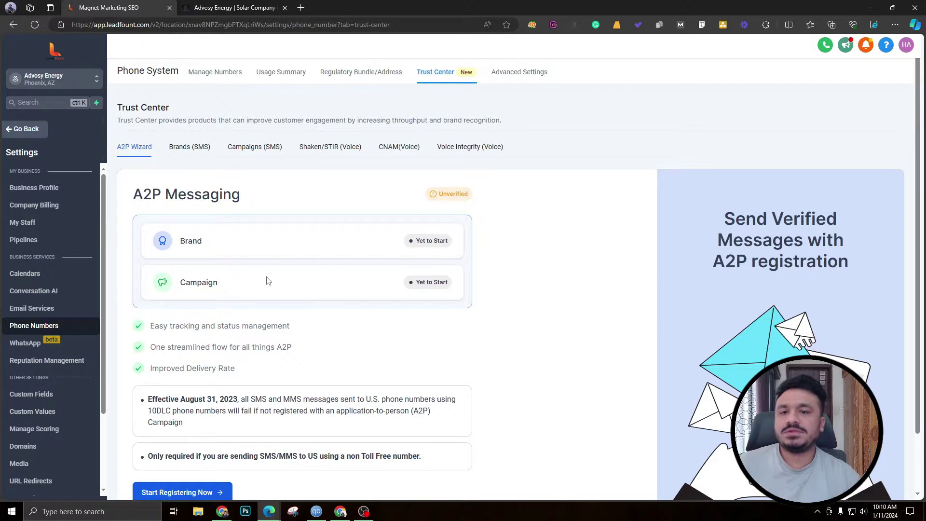
scroll(266, 250, "down", 2)
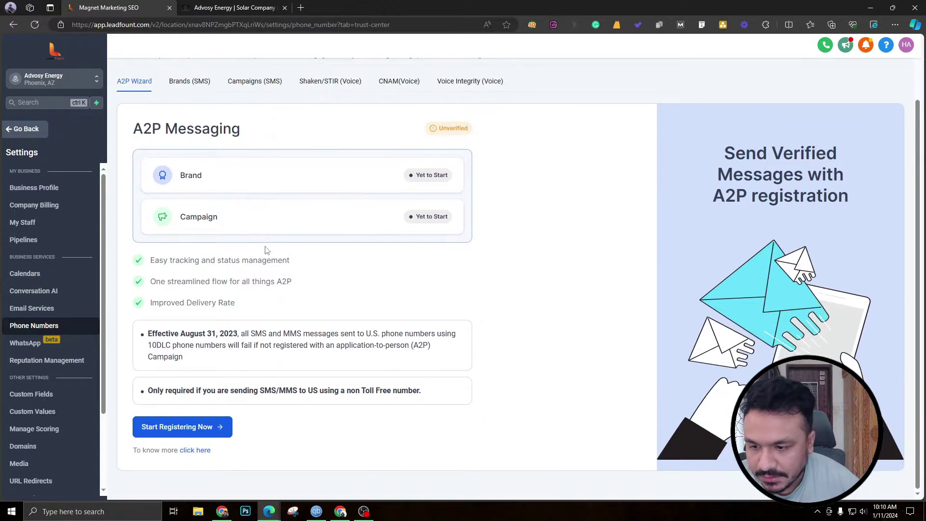
Step: Confirm the Profile Needs answers and accept the prefilled business details
left_click(209, 431)
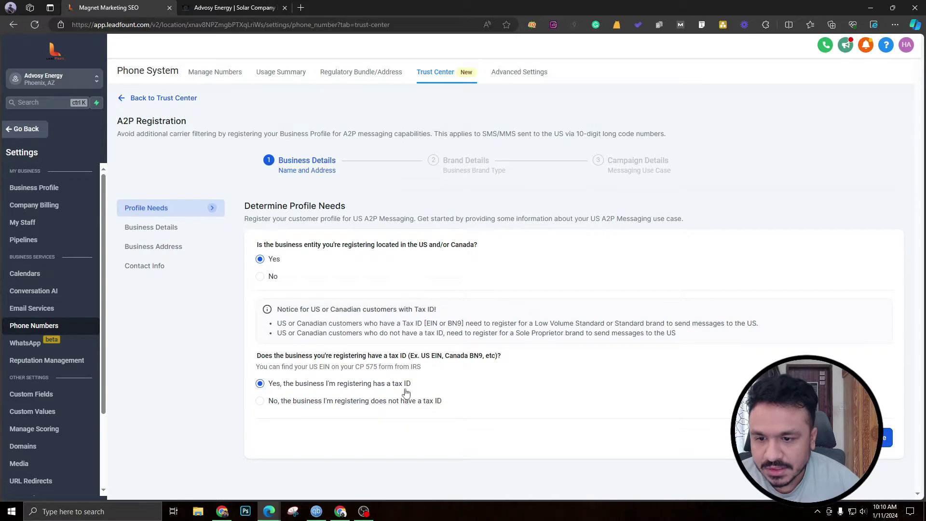
left_click(886, 437)
scroll(323, 344, "down", 3)
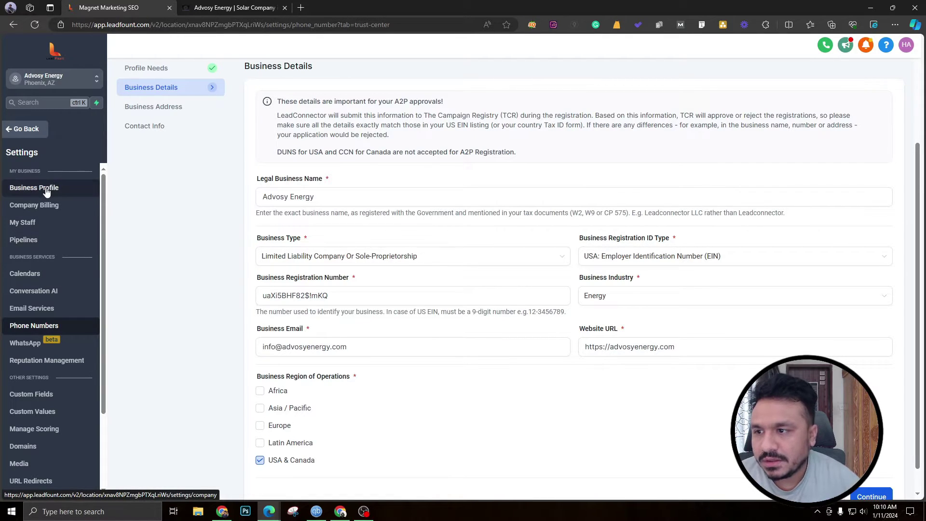
scroll(554, 399, "down", 1)
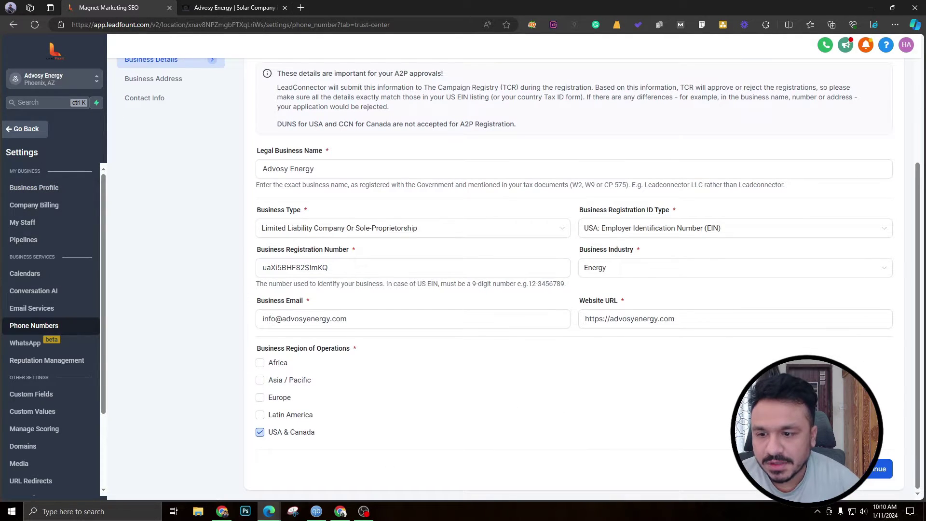
left_click(884, 475)
Step: Accept the business address and contact info, and acknowledge the $20.95 Low Volume Standard fee
left_click(586, 357)
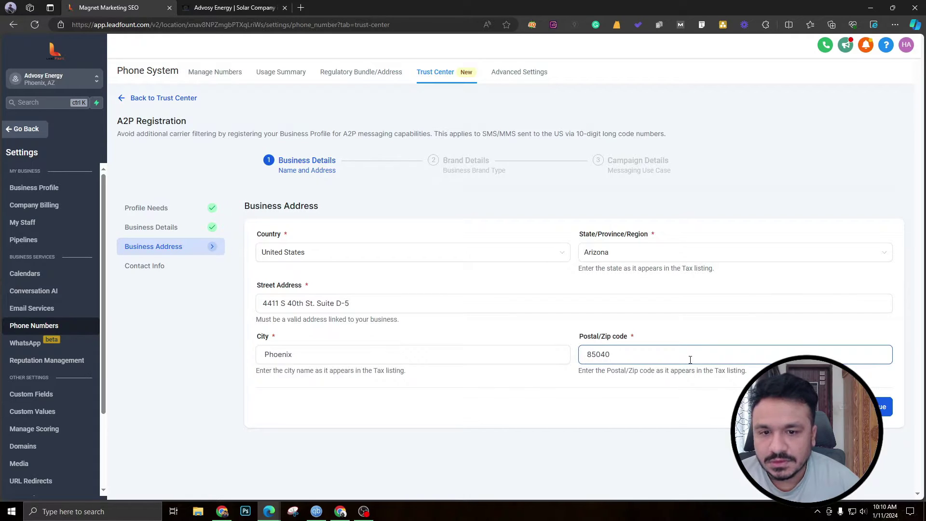
left_click(882, 407)
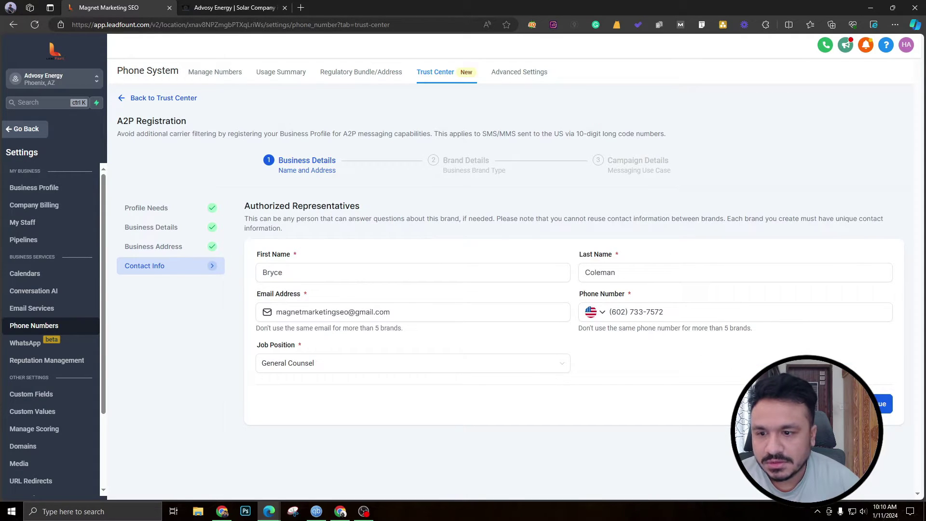
left_click(882, 404)
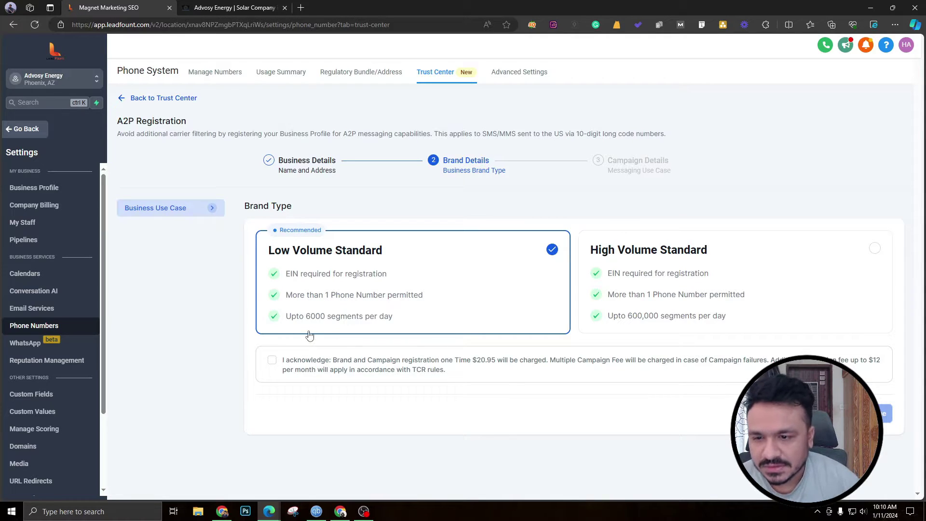
left_click(271, 361)
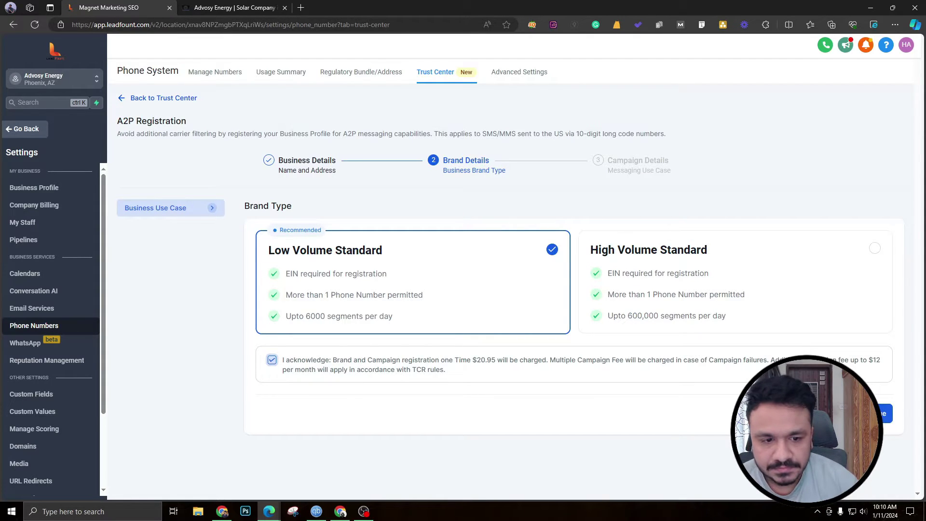
Step: Save the brand type, keep Low Volume Mixed, and paste the first example use case description
left_click(882, 413)
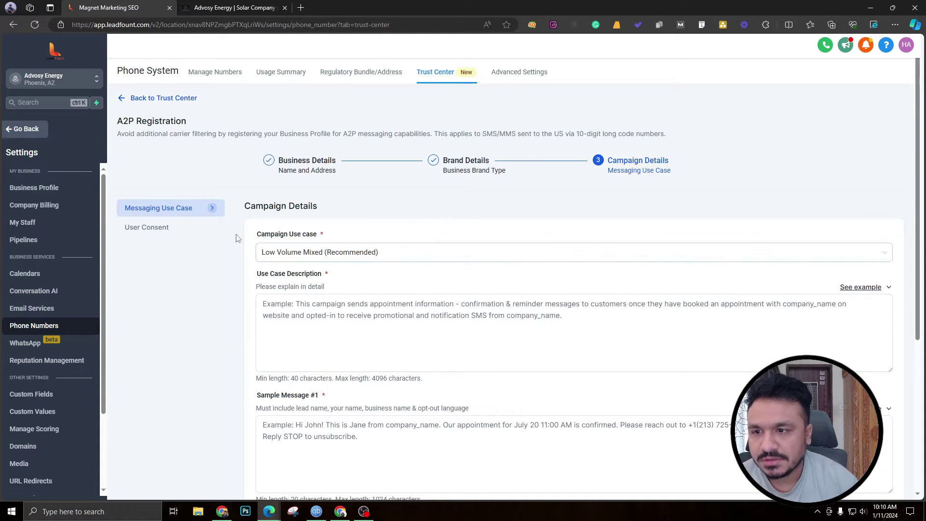
left_click(320, 260)
left_click(285, 274)
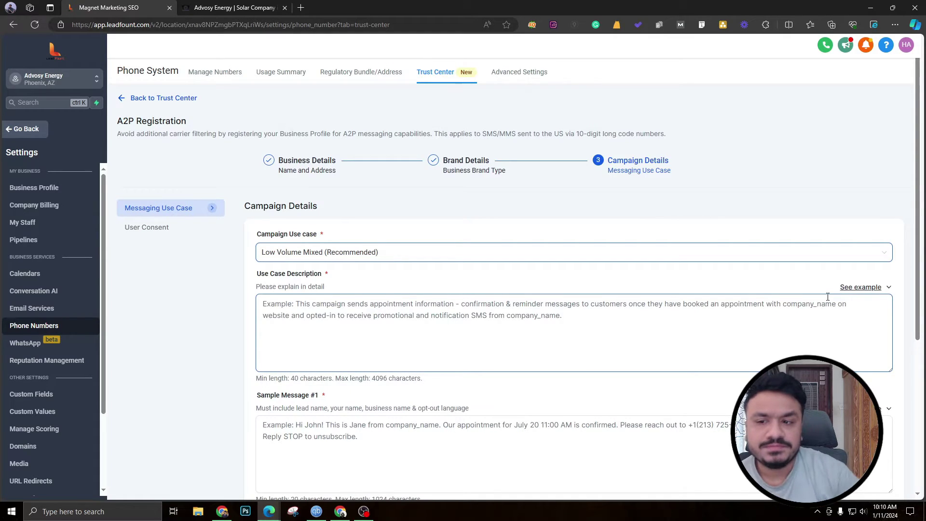
scroll(378, 326, "down", 2)
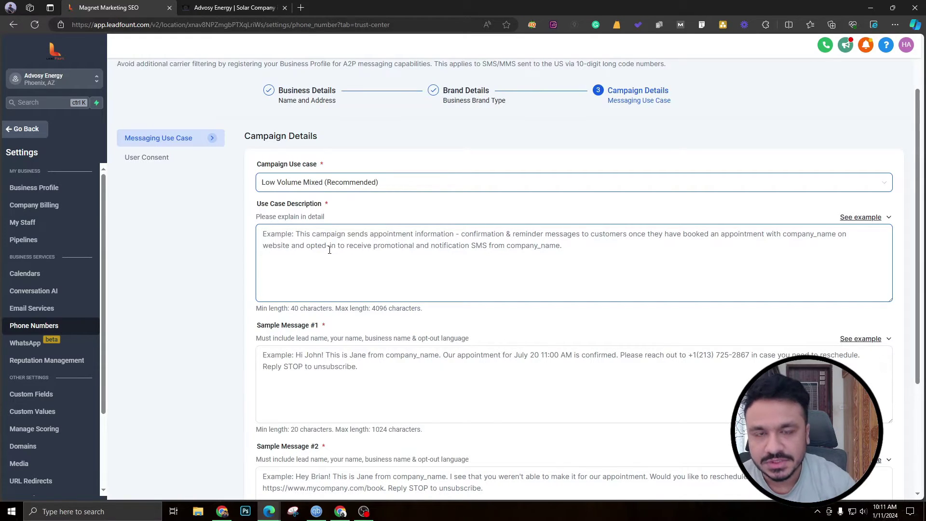
left_click(850, 218)
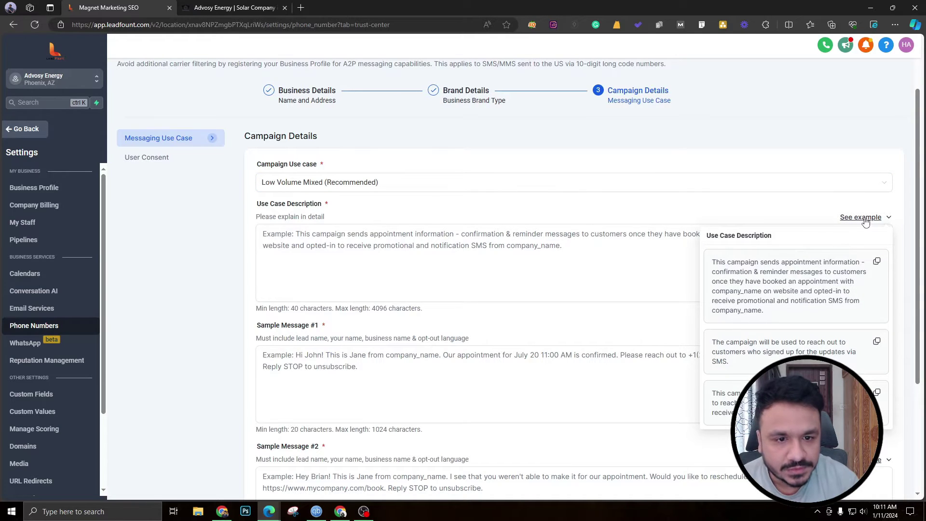
left_click_drag(713, 262, 772, 314)
key("ctrl+c")
left_click(450, 263)
key("ctrl+v")
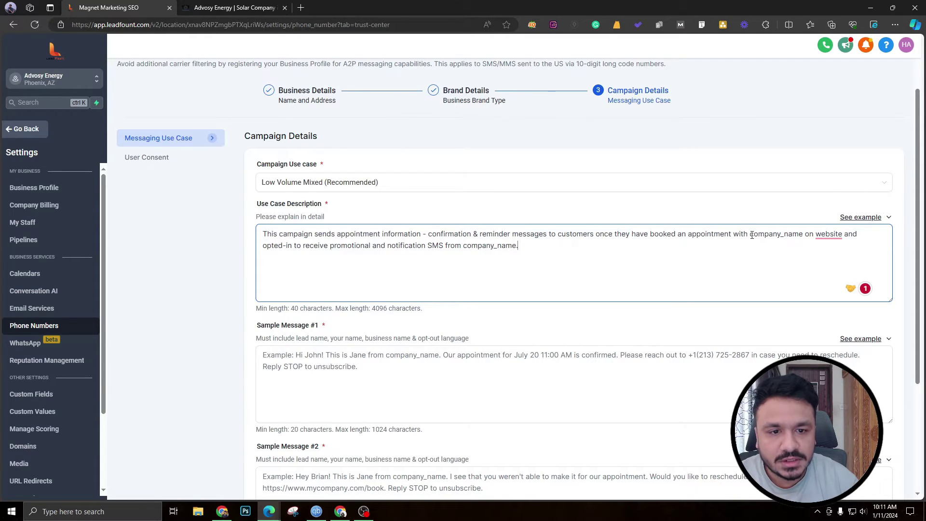
Step: Replace the company_name placeholders in the description with Advosy Energy
left_click_drag(750, 235, 803, 236)
type("Ad")
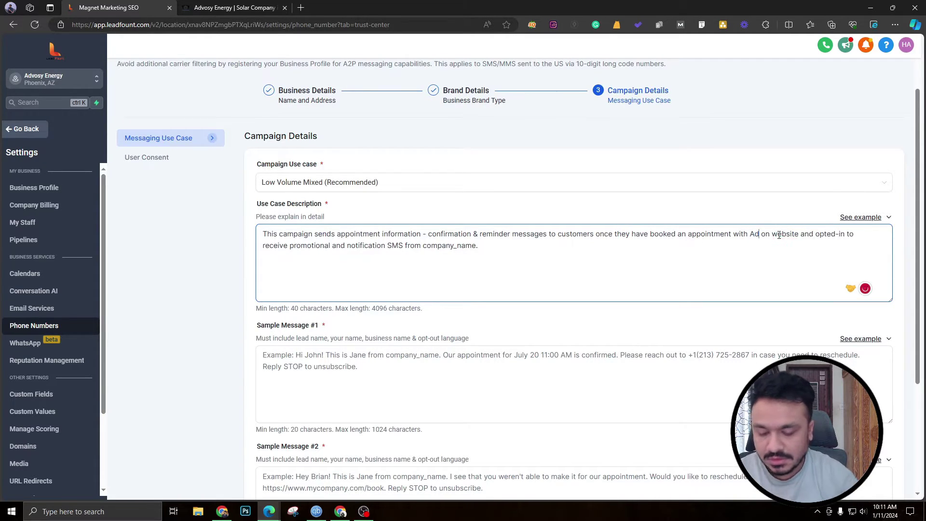
type("vo")
key("BackSpace")
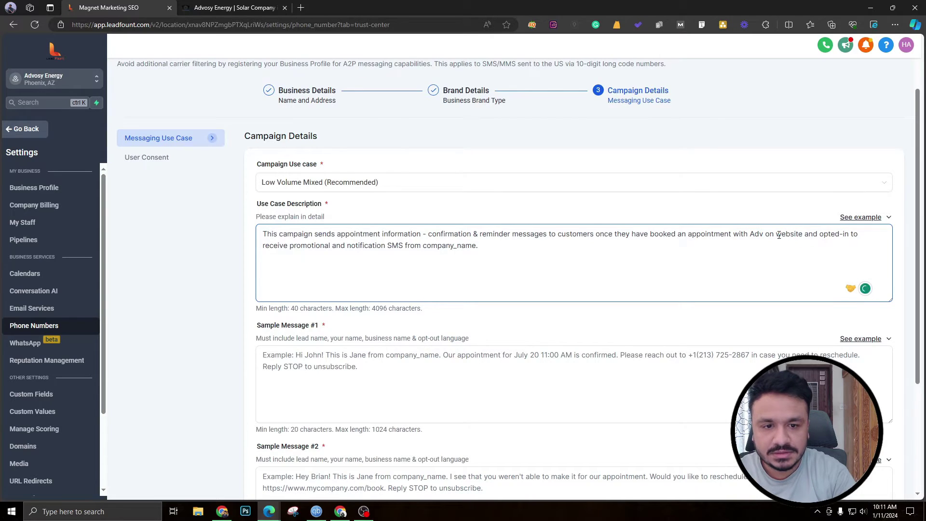
type("osy Energy")
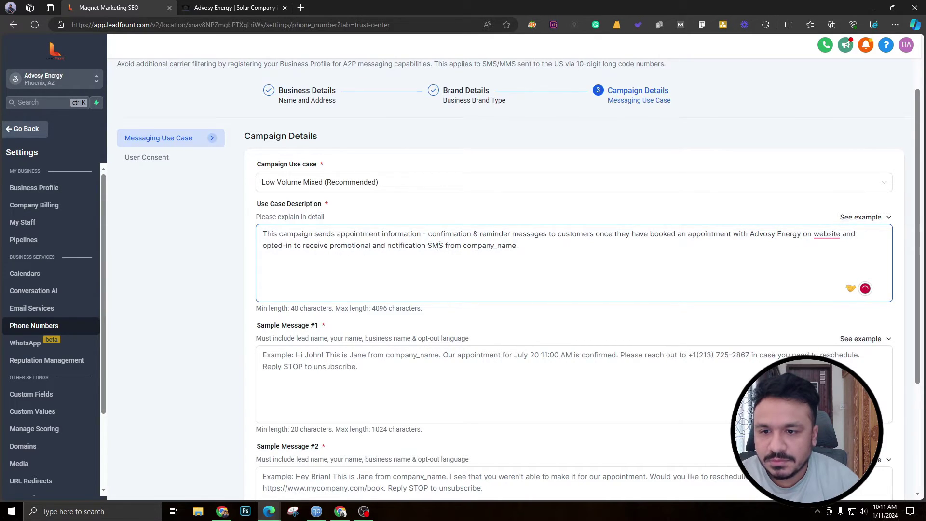
left_click_drag(462, 246, 514, 252)
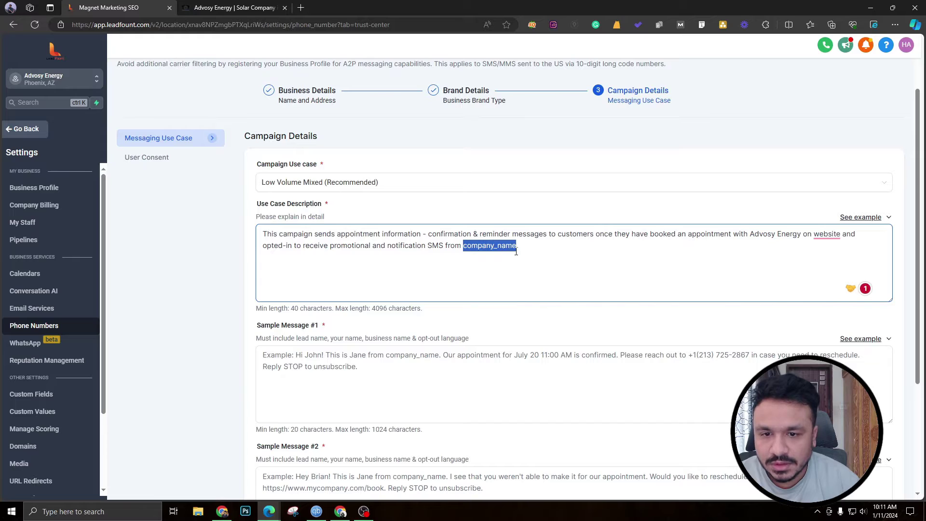
type("Advosy Energ")
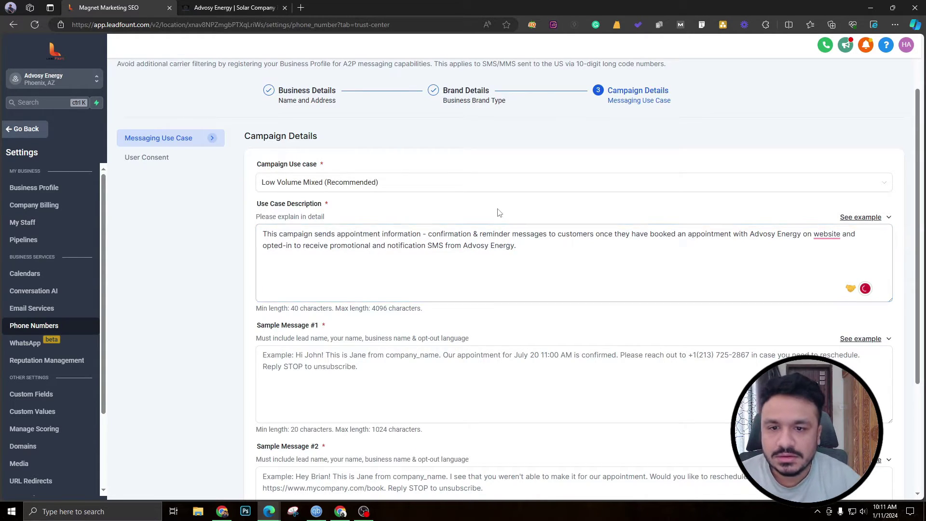
left_click(826, 234)
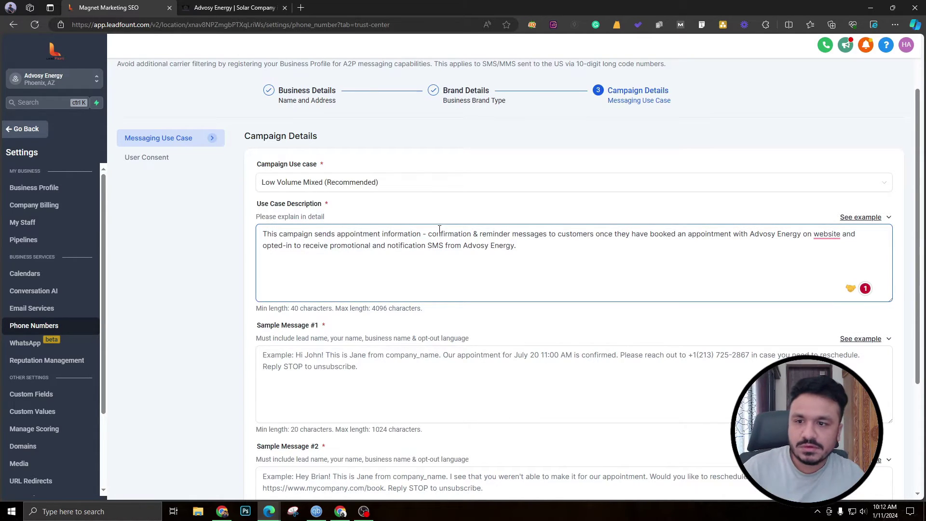
Step: Paste the first example text into Sample Message #1
scroll(439, 229, "down", 3)
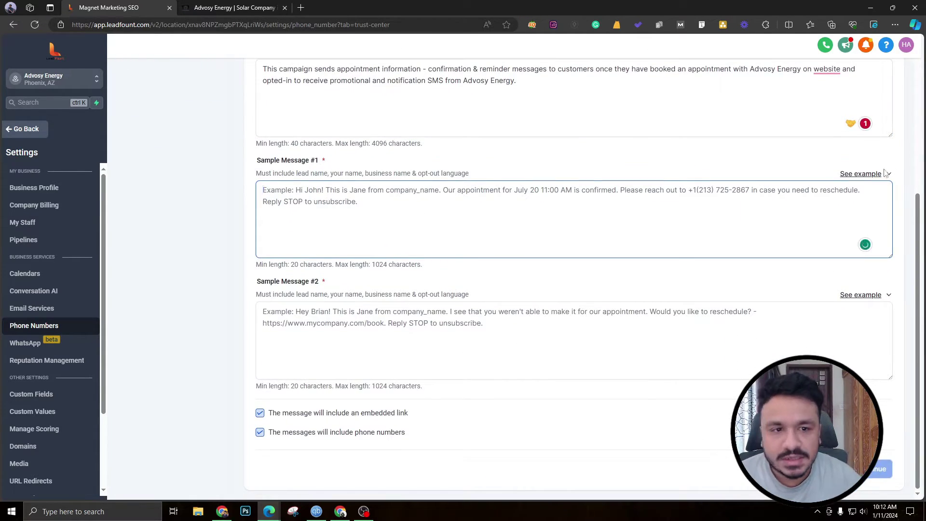
left_click(862, 174)
mouse_move(712, 220)
left_mouse_down()
mouse_move(792, 249)
mouse_move(767, 257)
mouse_move(735, 244)
mouse_move(712, 218)
left_mouse_up()
key("ctrl+c")
left_click(414, 210)
key("ctrl+v")
Step: Name the lead Mark and company Advosy Energy, then pick the Dr. Lea example for Message #2
double_click(280, 191)
type("Mark")
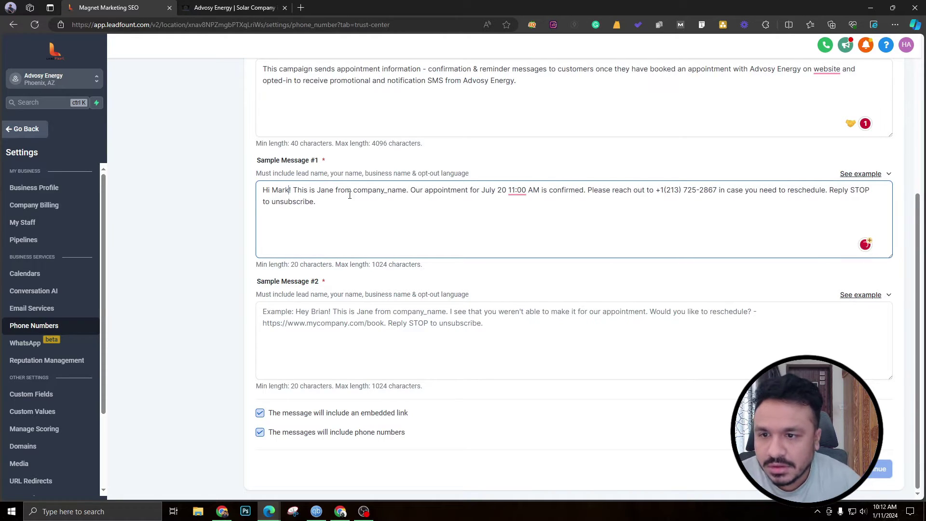
left_click_drag(354, 190, 407, 190)
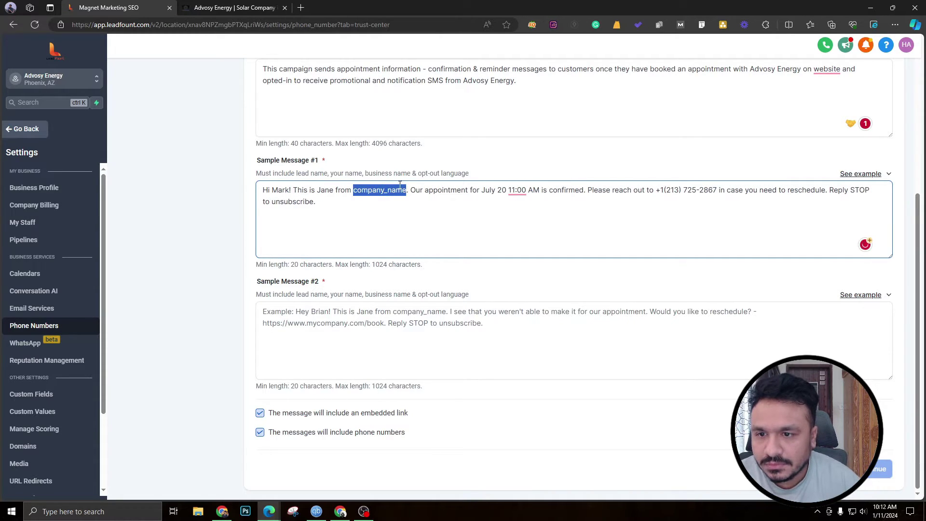
type("Advosy En")
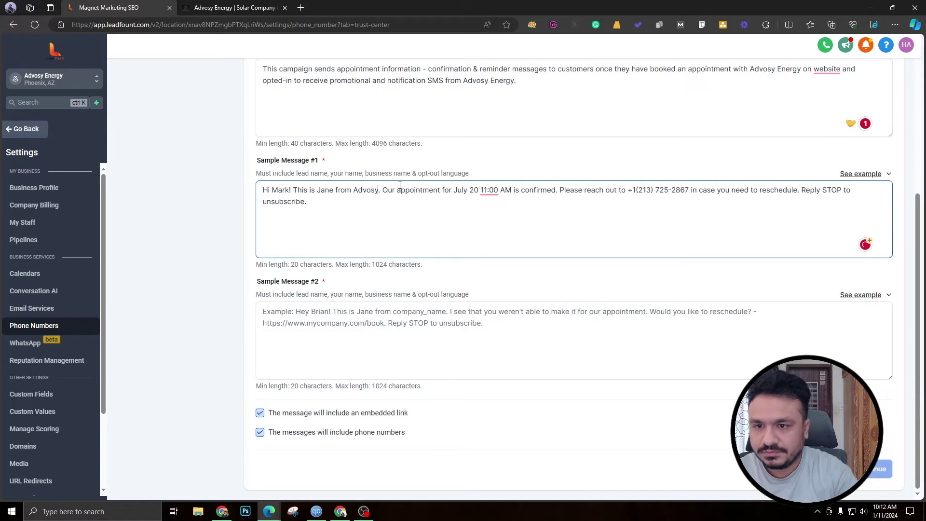
type("ergy")
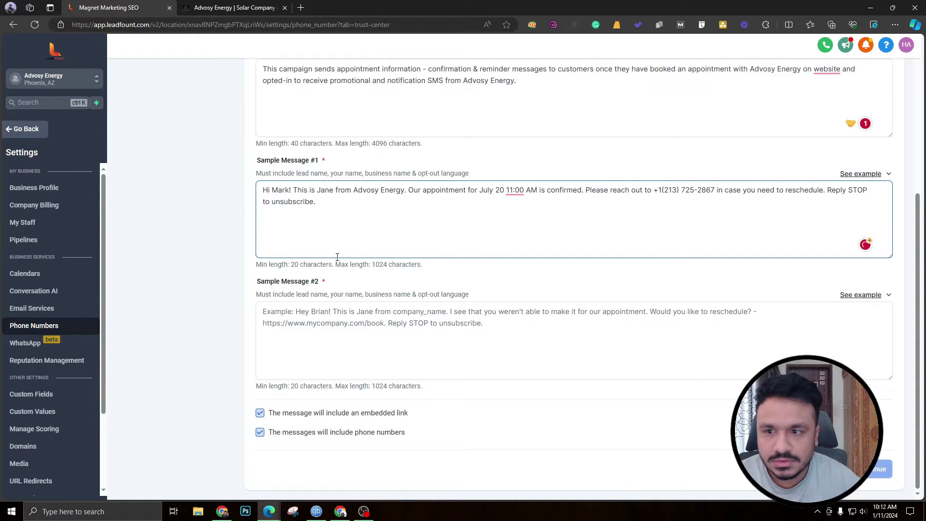
left_click(860, 295)
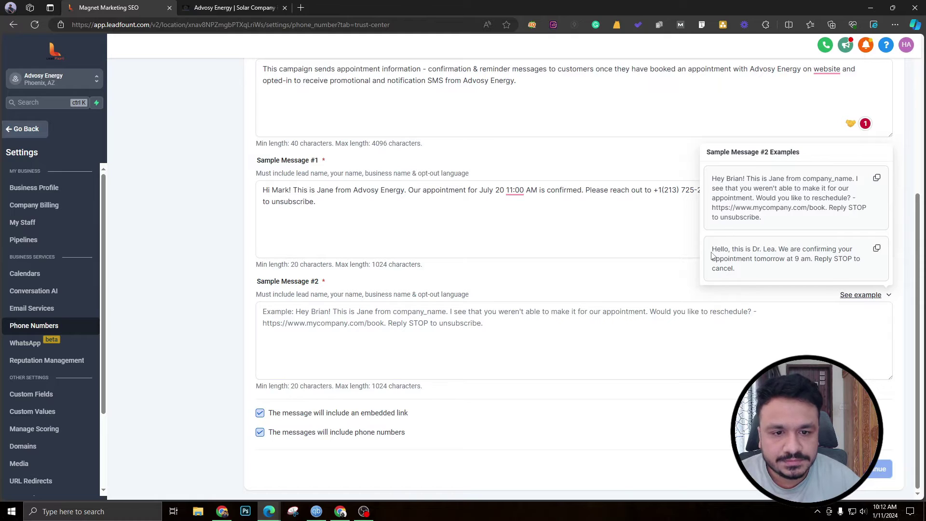
left_click_drag(711, 249, 506, 312)
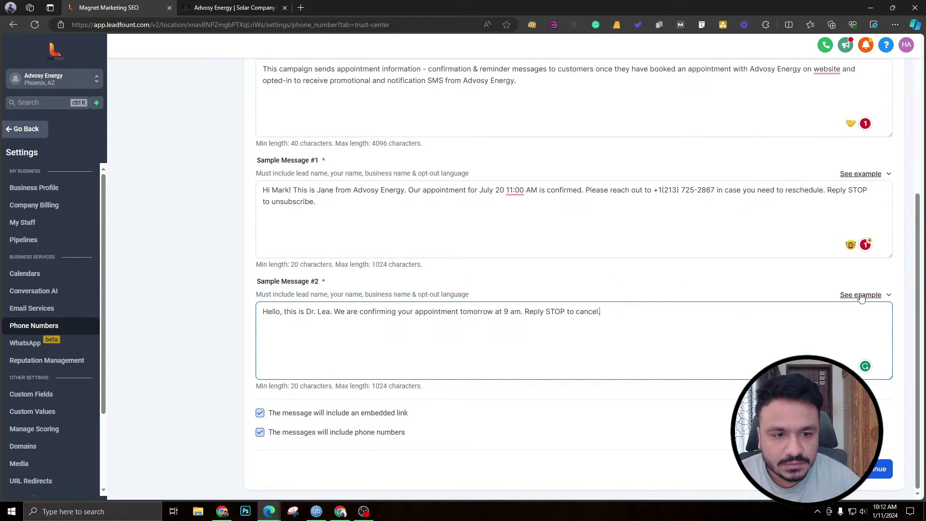
Step: Save the campaign details, move to User Consent, and open Calendar Settings in a new tab
left_click(879, 469)
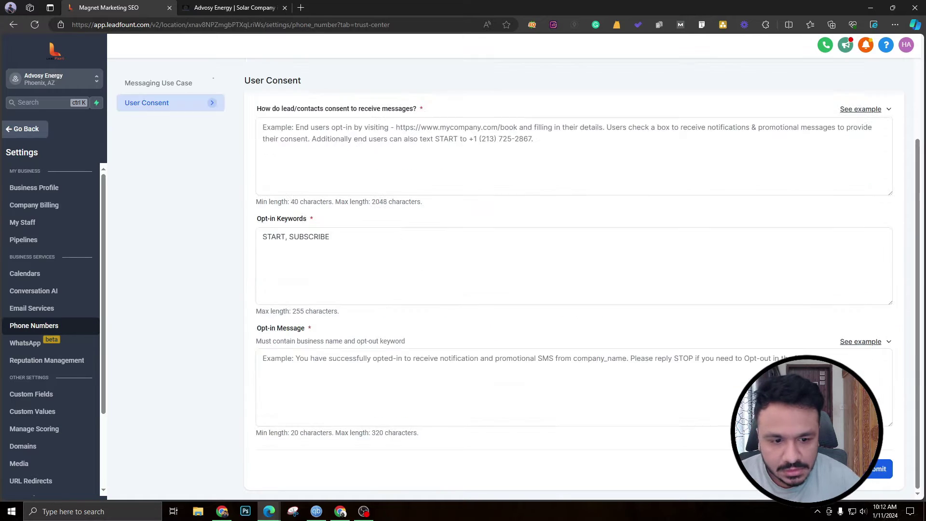
left_click(265, 140)
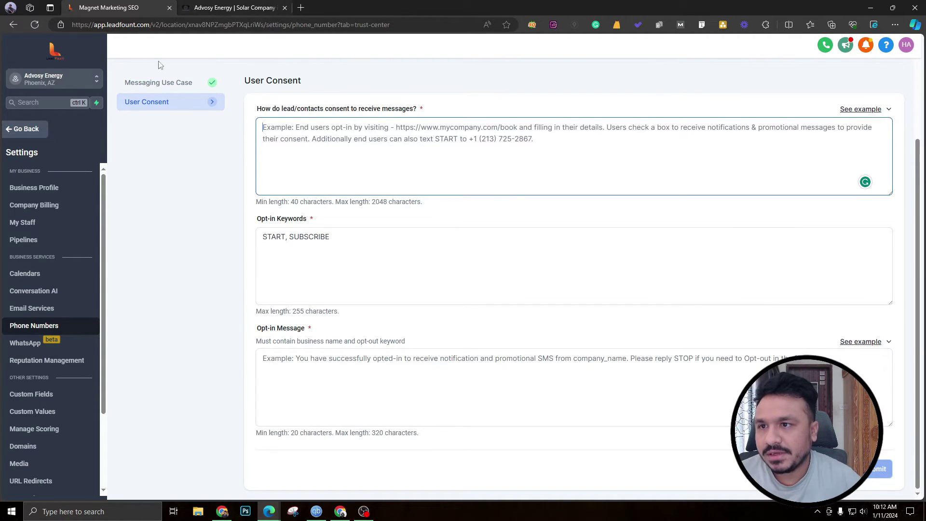
left_click(29, 273)
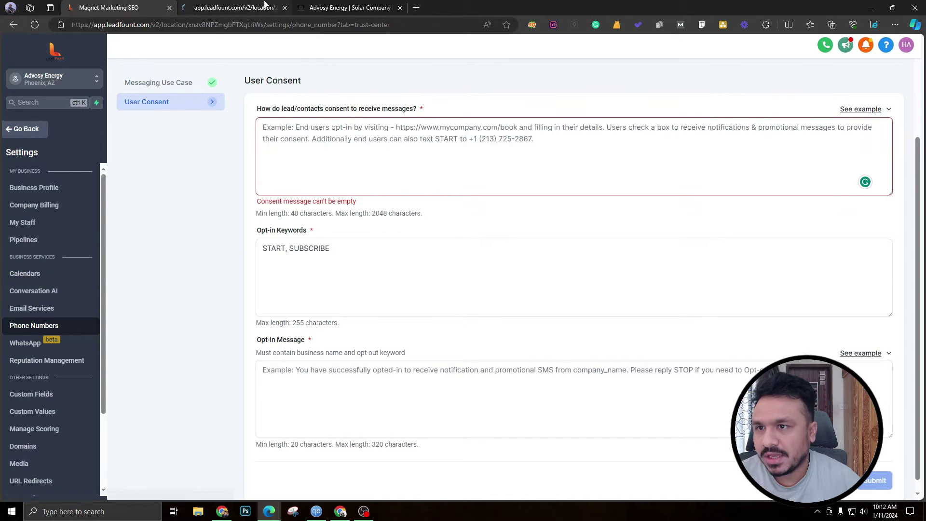
left_click(793, 249)
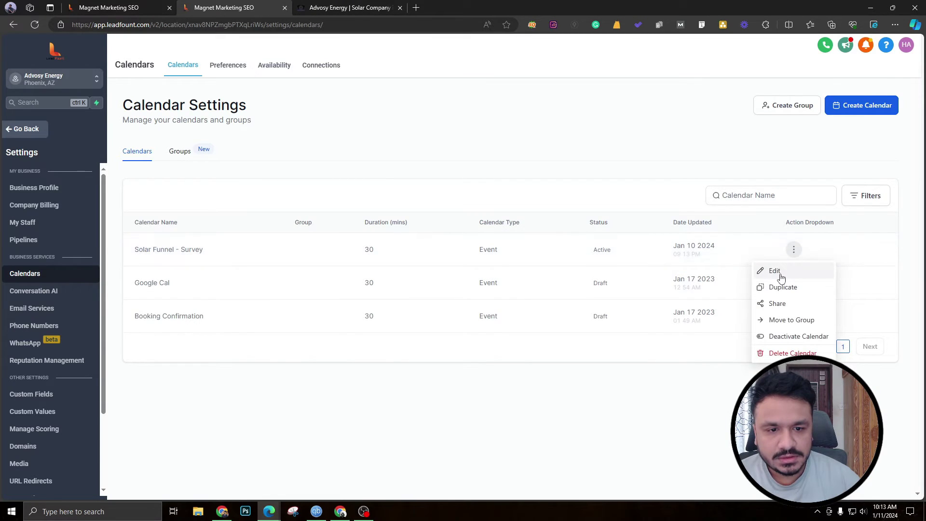
left_click(774, 271)
left_click(264, 189)
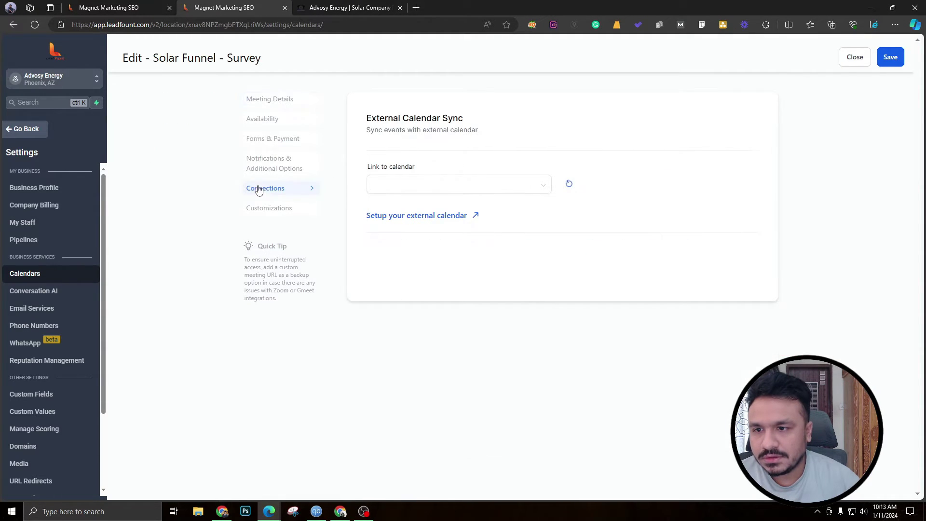
left_click(266, 140)
scroll(433, 277, "down", 1)
left_click(383, 189)
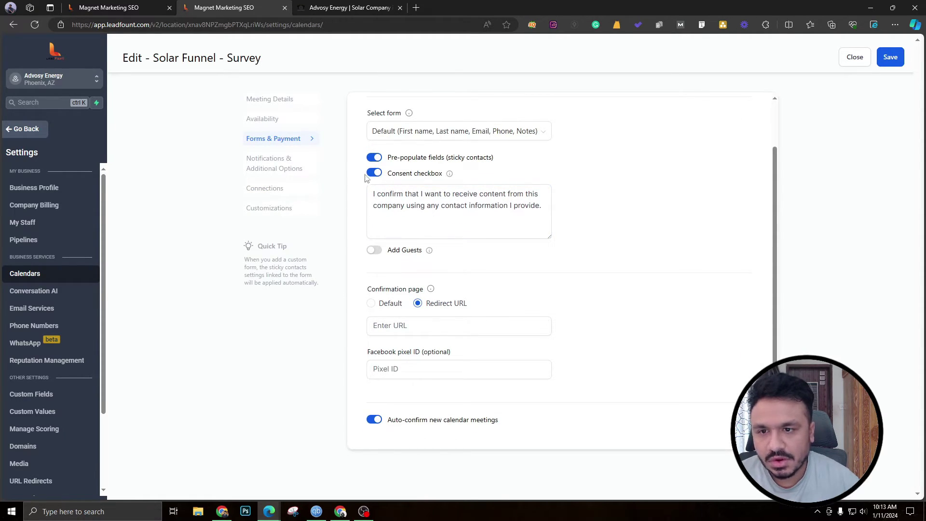
left_click(386, 178)
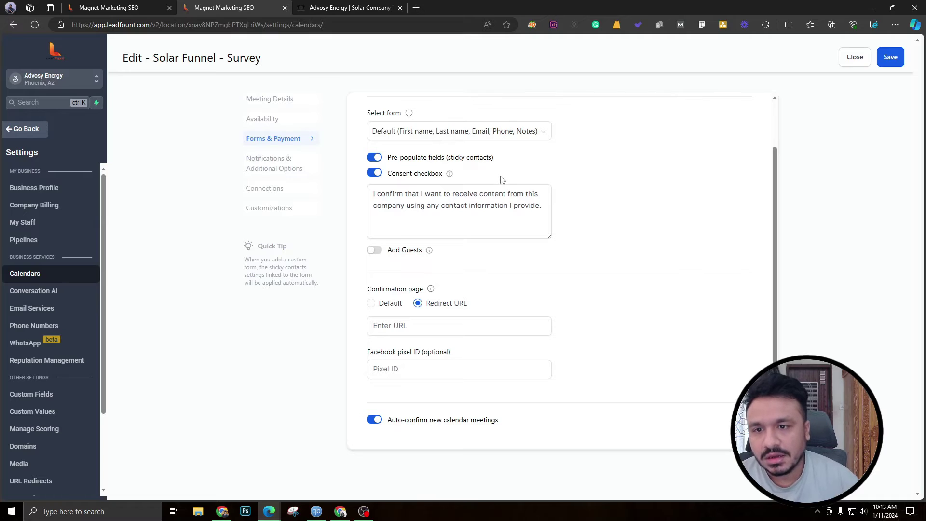
left_click(487, 186)
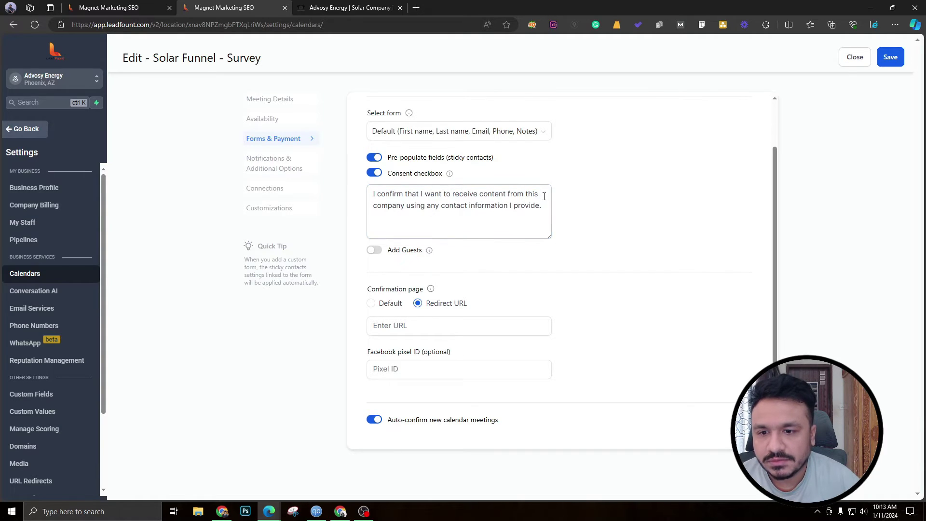
left_click(848, 62)
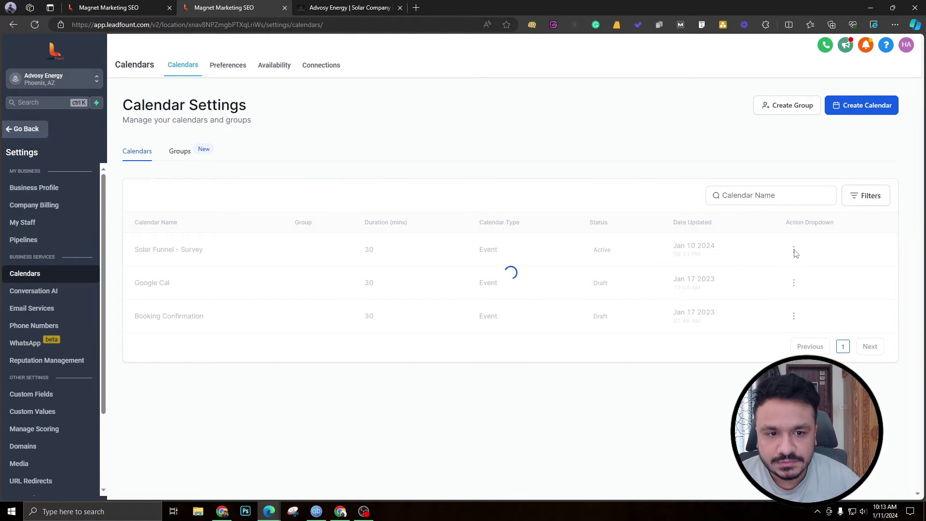
Step: Copy the Solar Funnel - Survey calendar's permanent link and load it in a new tab
left_click(793, 249)
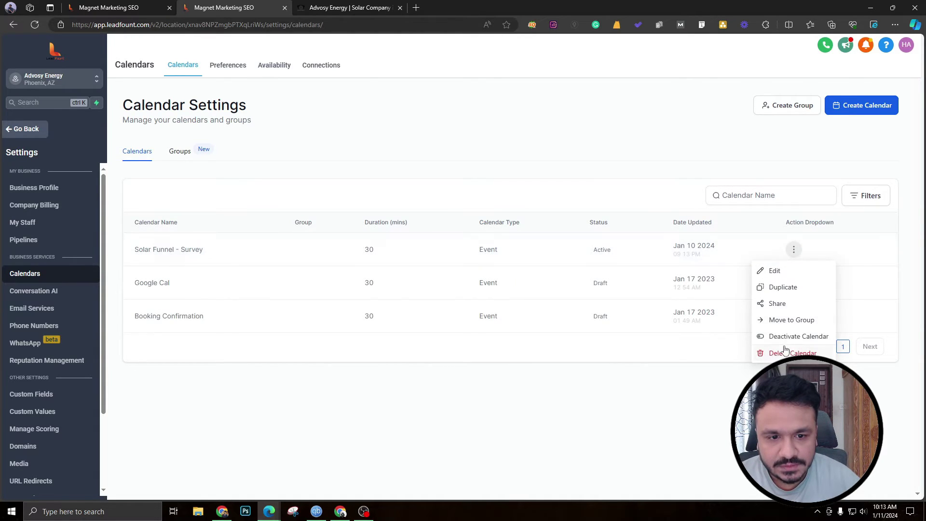
left_click(779, 303)
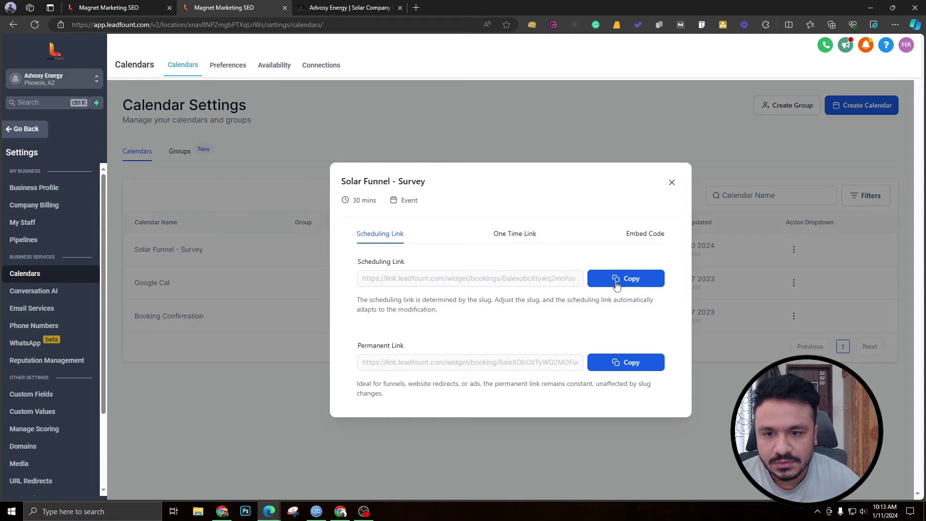
left_click(627, 369)
left_click(416, 8)
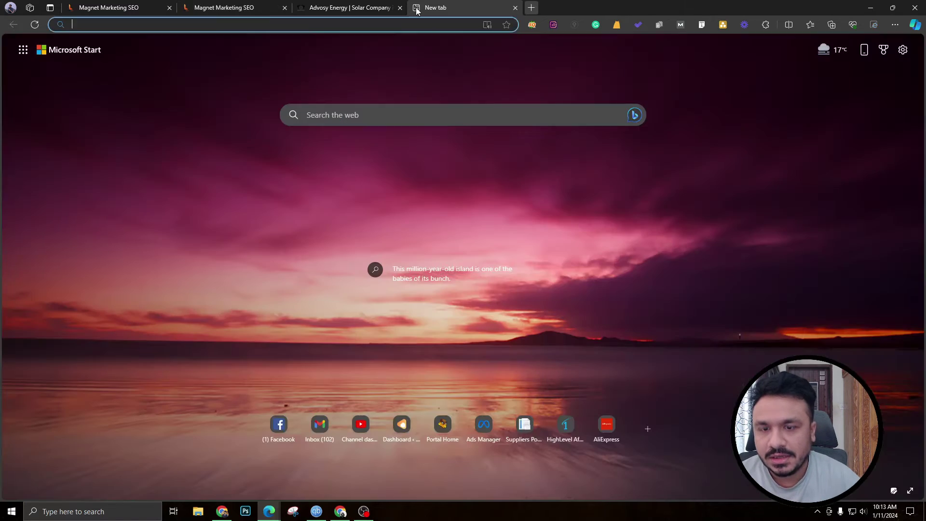
key("ctrl+v")
key("Return")
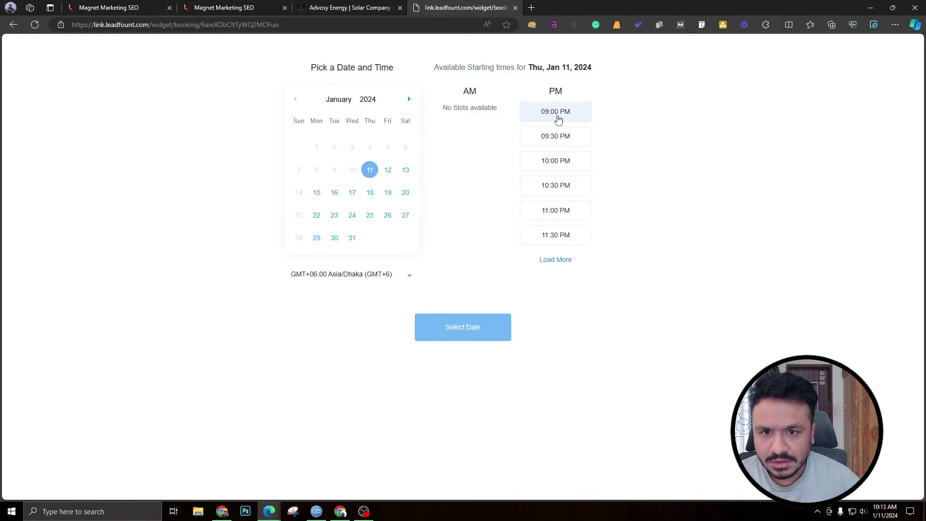
Step: Book the 09:00 PM slot, tick the consent checkbox, and return to the User Consent form
left_click(557, 113)
left_click(464, 327)
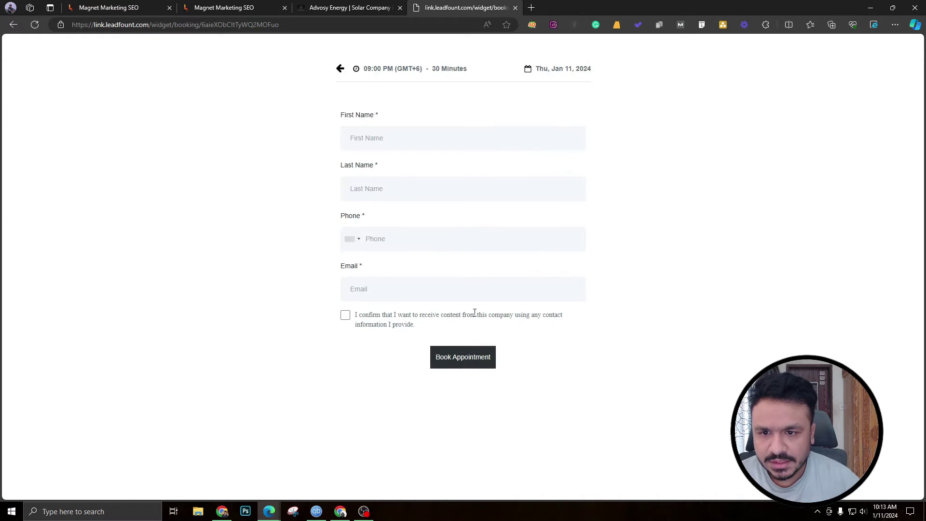
left_click(345, 315)
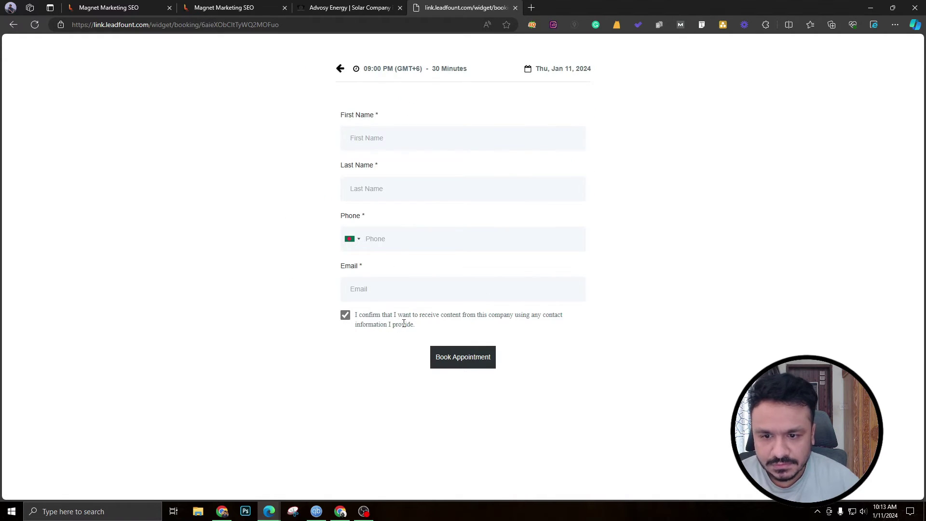
left_click(259, 25)
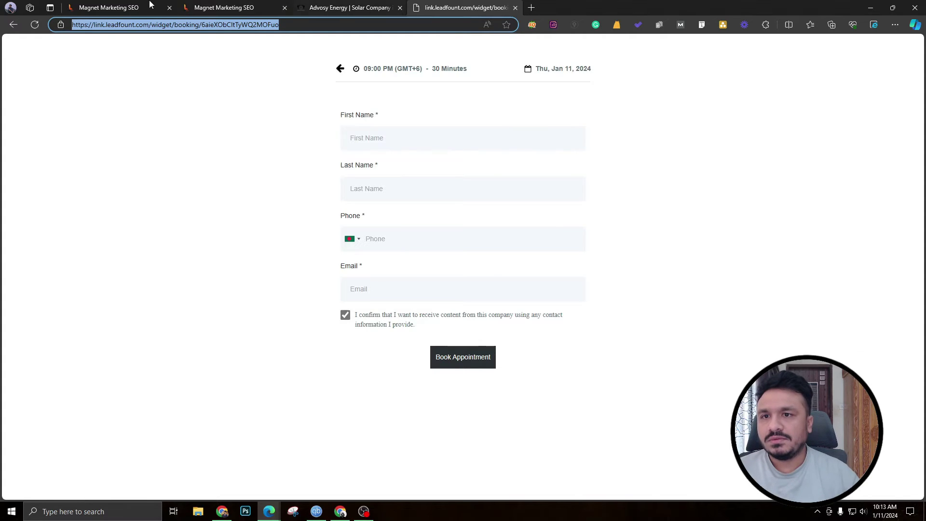
left_click(120, 6)
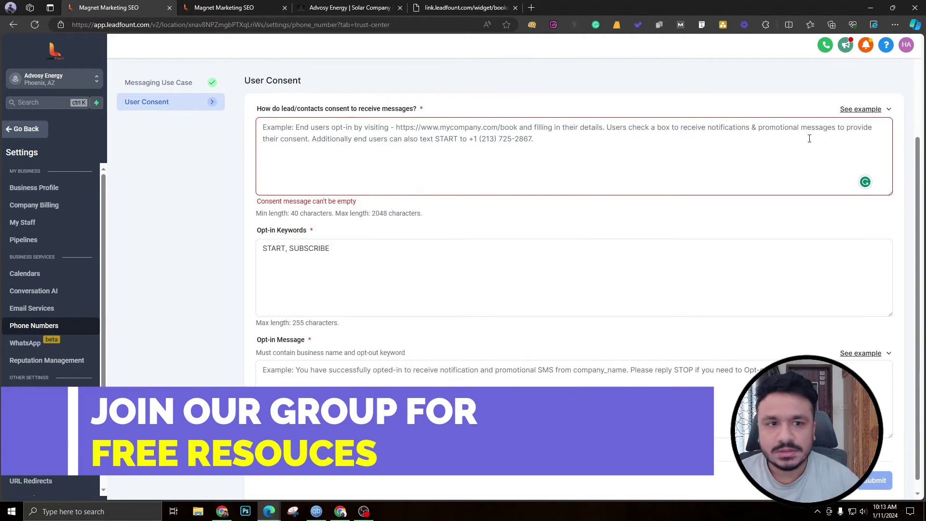
Step: Fill the consent description with the example text, using the real booking link and dropping the START sentence
left_click(866, 111)
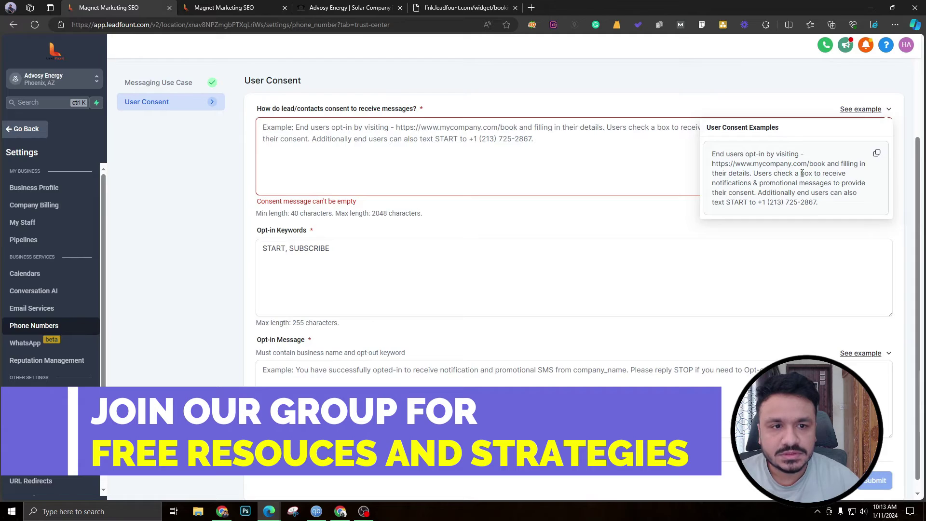
left_click(876, 153)
left_click(378, 157)
key("ctrl+v")
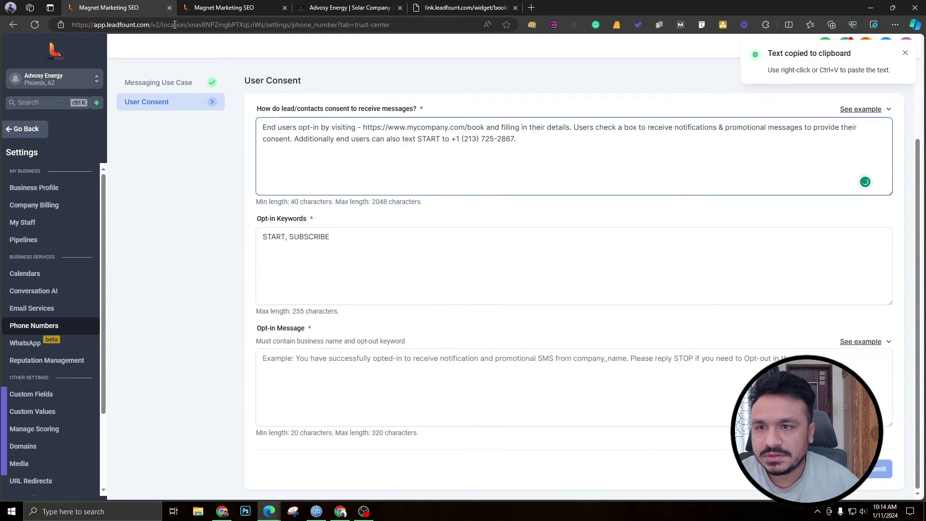
left_click(482, 8)
left_click(152, 8)
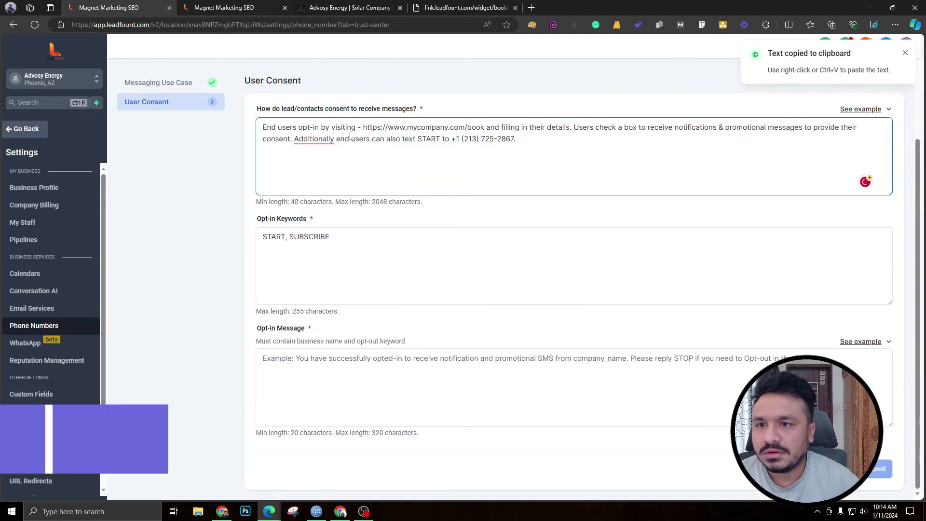
left_click_drag(364, 126, 485, 128)
key("ctrl+v")
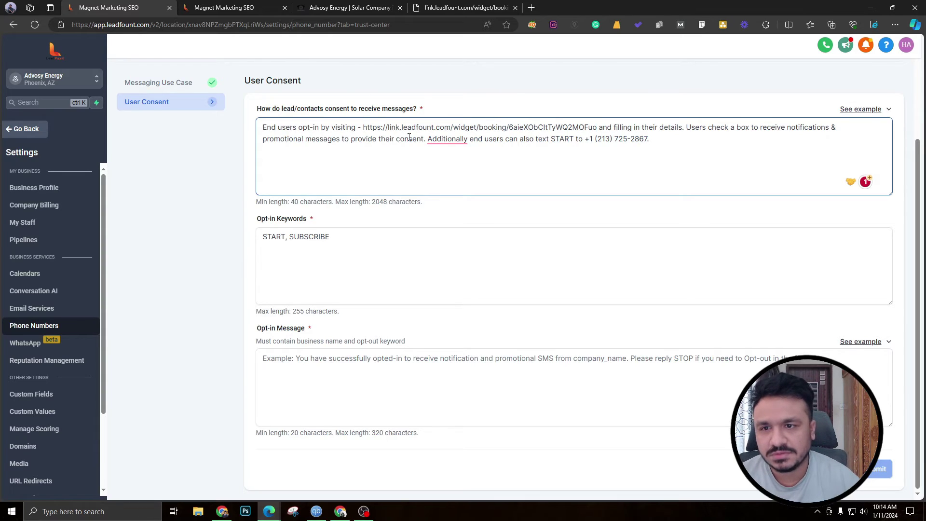
left_click_drag(584, 139, 427, 137)
key("Delete")
Step: Paste the example opt-in message into Opt-in Message and submit the campaign registration
left_click(322, 261)
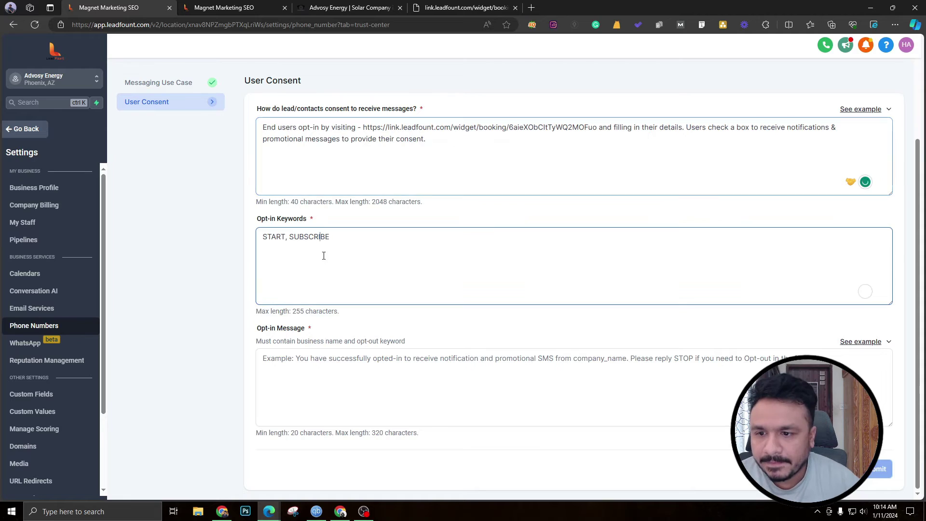
left_click(281, 368)
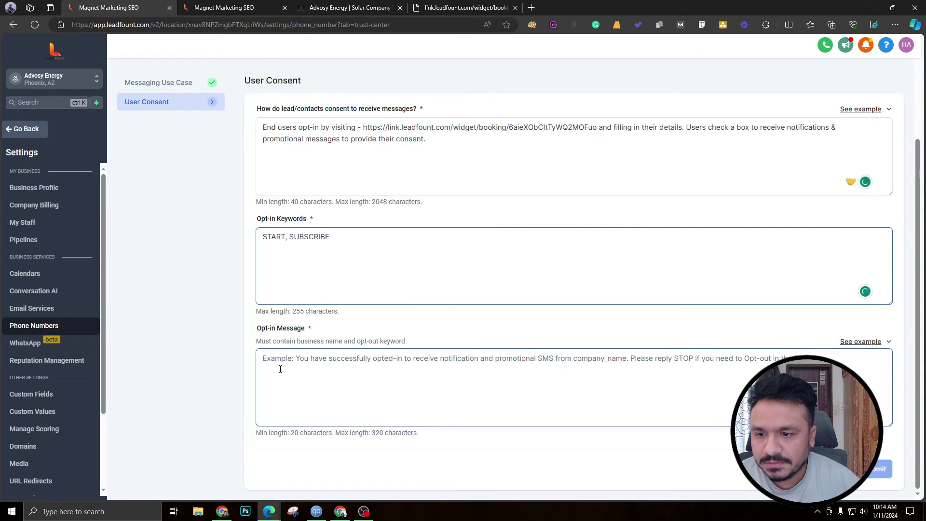
left_click(860, 341)
left_click(876, 285)
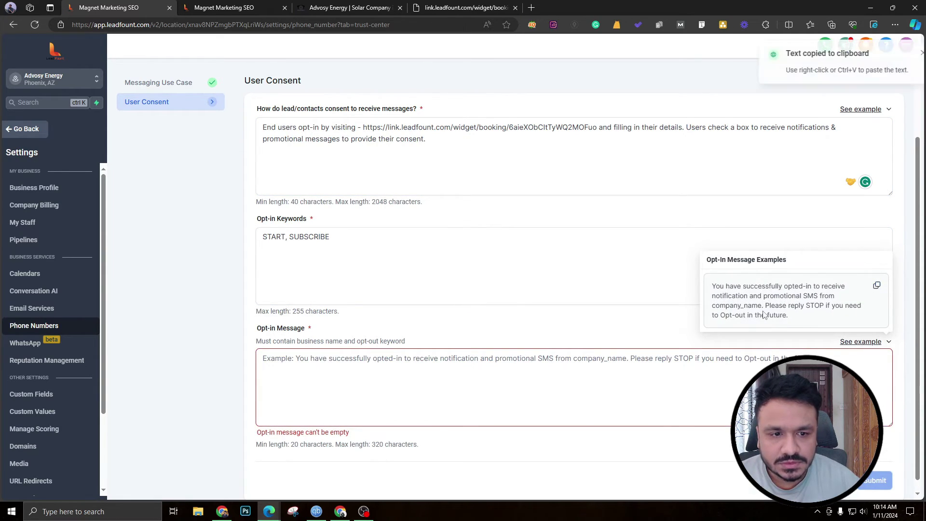
left_click(321, 376)
key("ctrl+v")
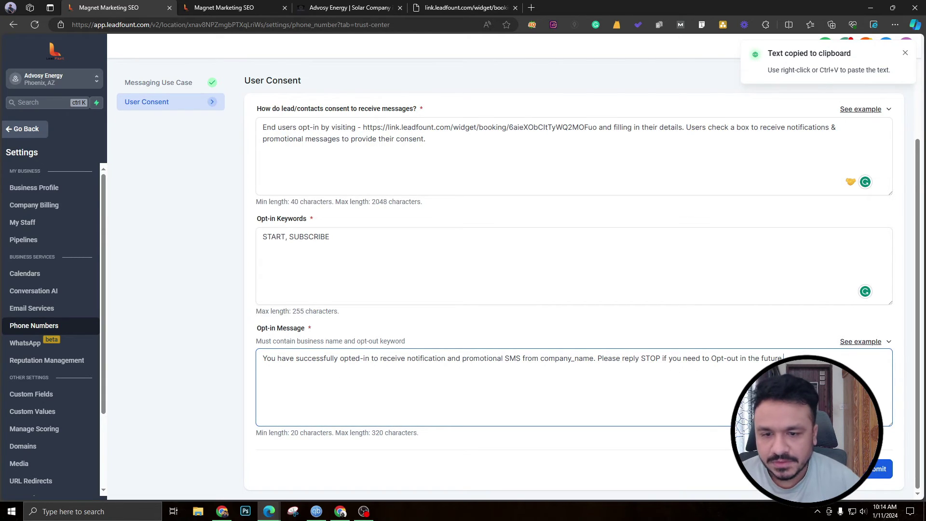
left_click(871, 470)
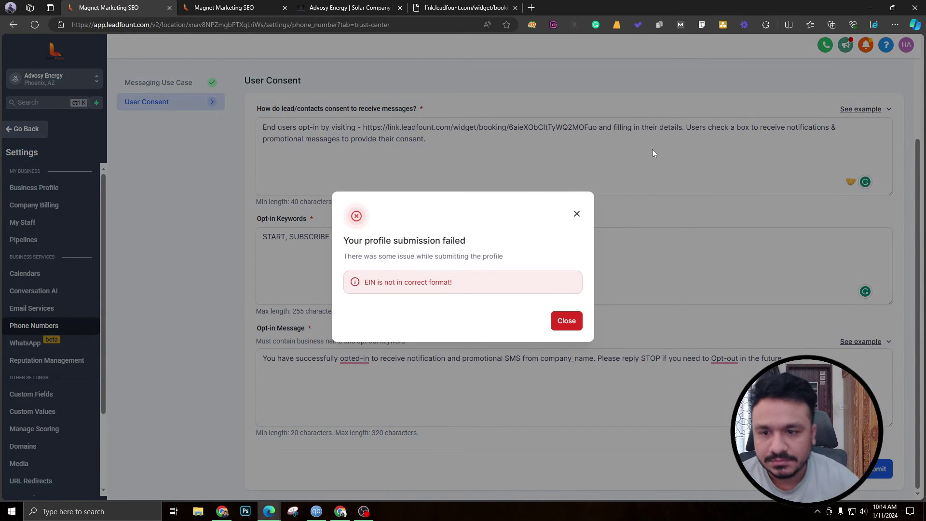
Step: Close the 'Your profile submission failed' dialog and scroll back up to the A2P Registration header
left_click(576, 215)
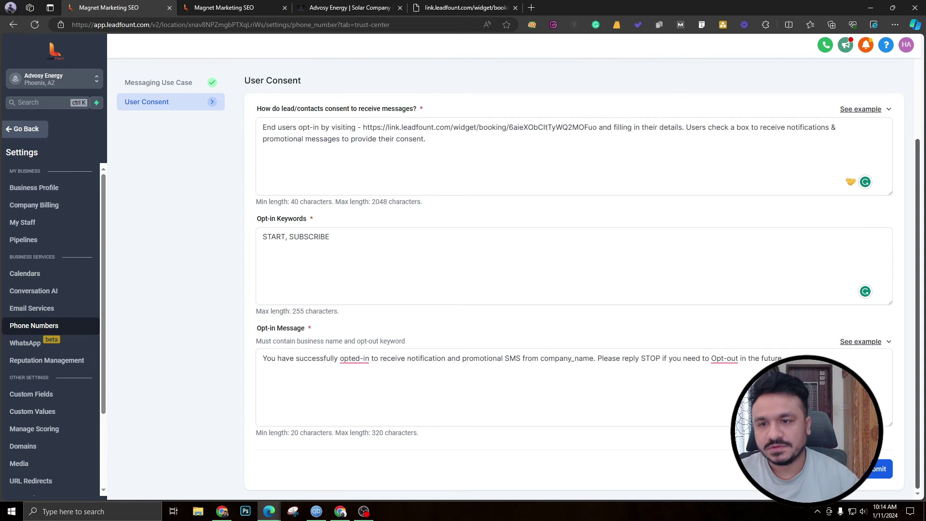
scroll(461, 220, "up", 3)
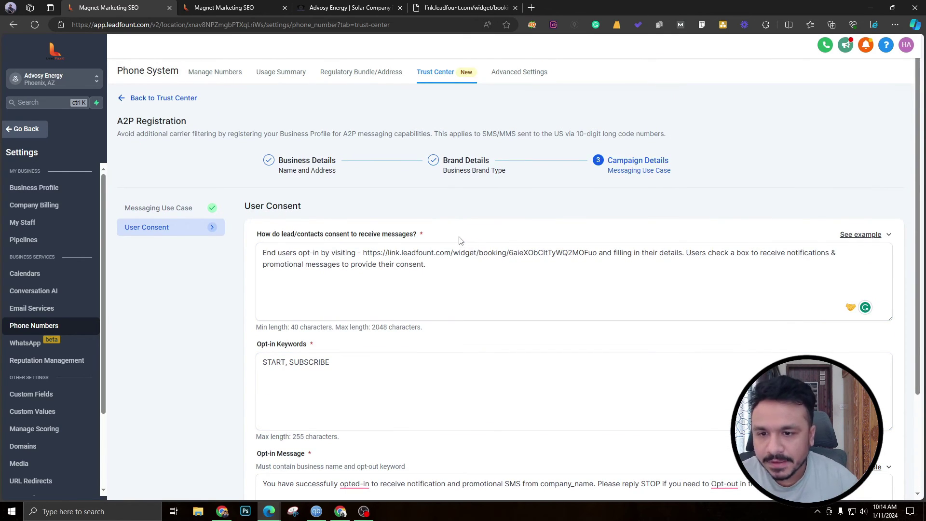
scroll(460, 241, "down", 3)
scroll(461, 240, "up", 3)
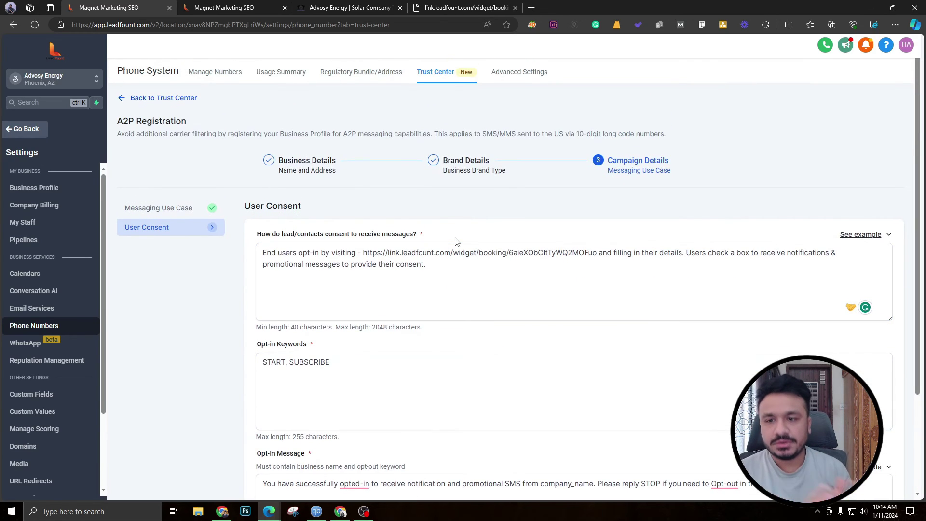